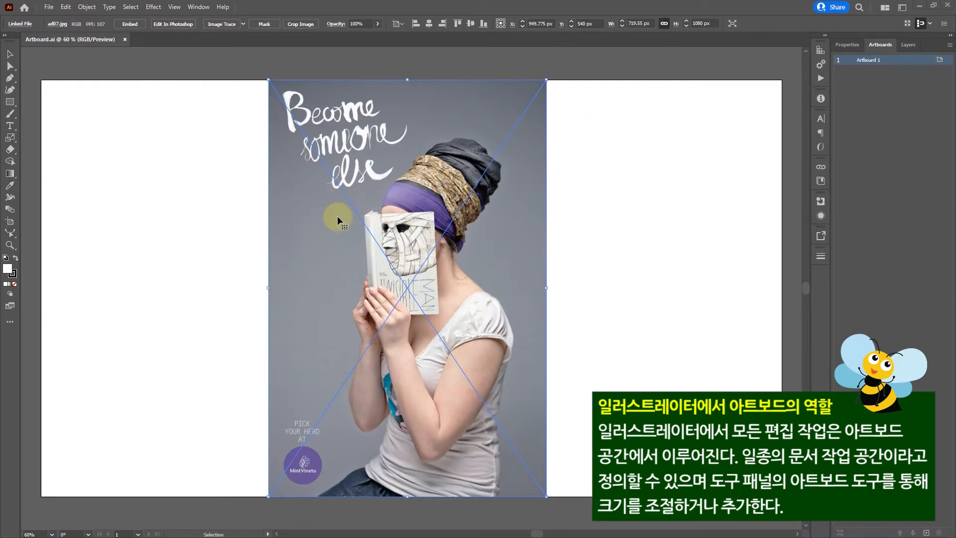
- Move the placed photo about 37 px horizontally to the right on the artboard
mouse_move(385, 224)
mouse_down()
mouse_move(331, 224)
mouse_move(400, 223)
mouse_up()
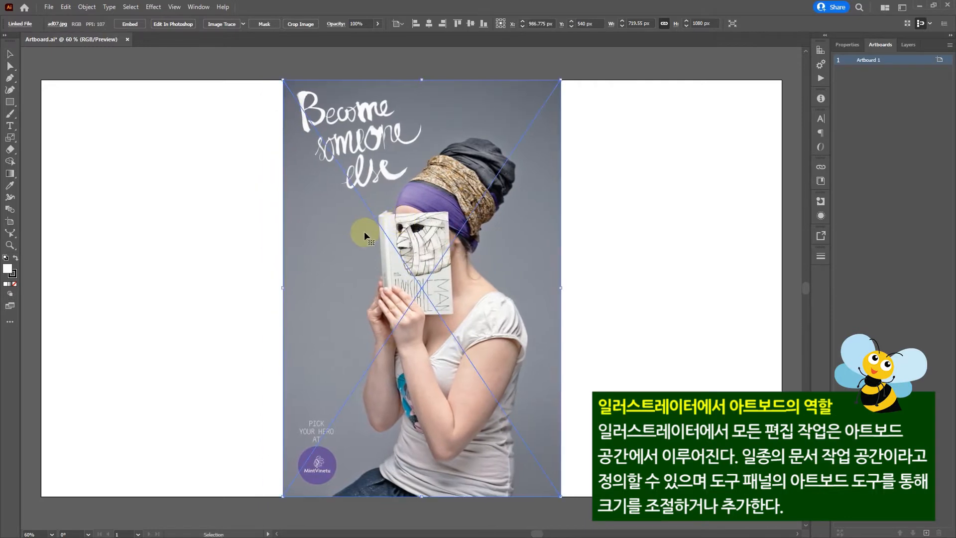
- Start a new document and review the Saved, Mobile, Web, Print, Film & Video, Art & Illustration and Recent presets
click(49, 7)
click(67, 18)
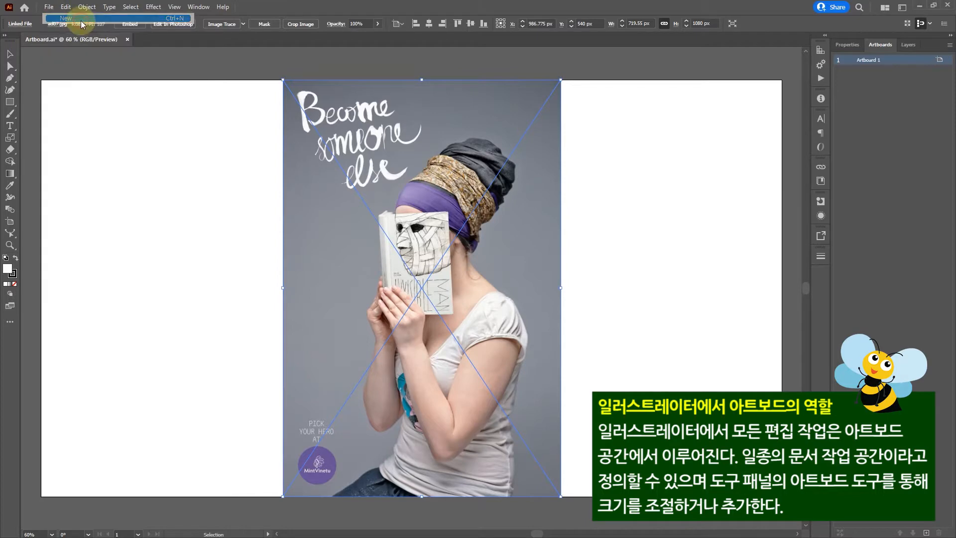
drag(291, 96, 250, 104)
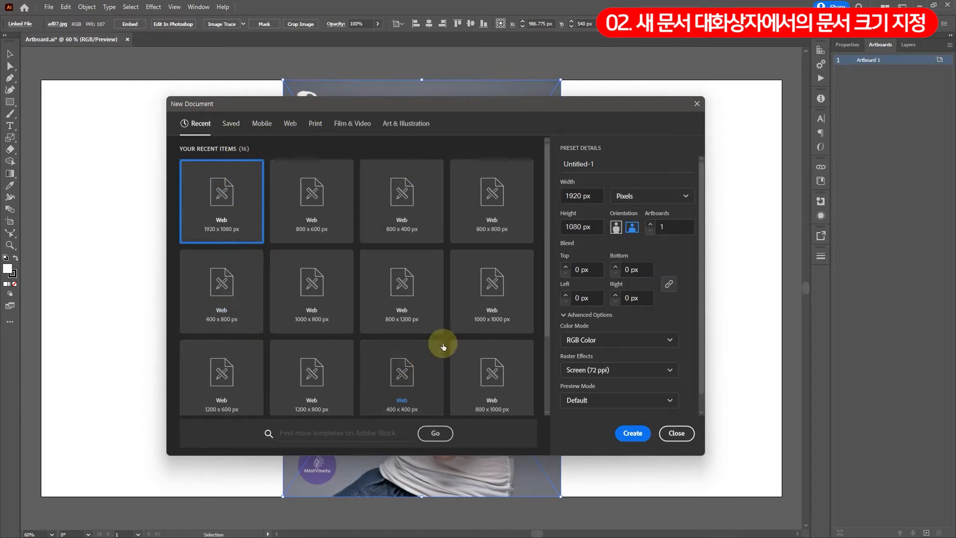
click(232, 133)
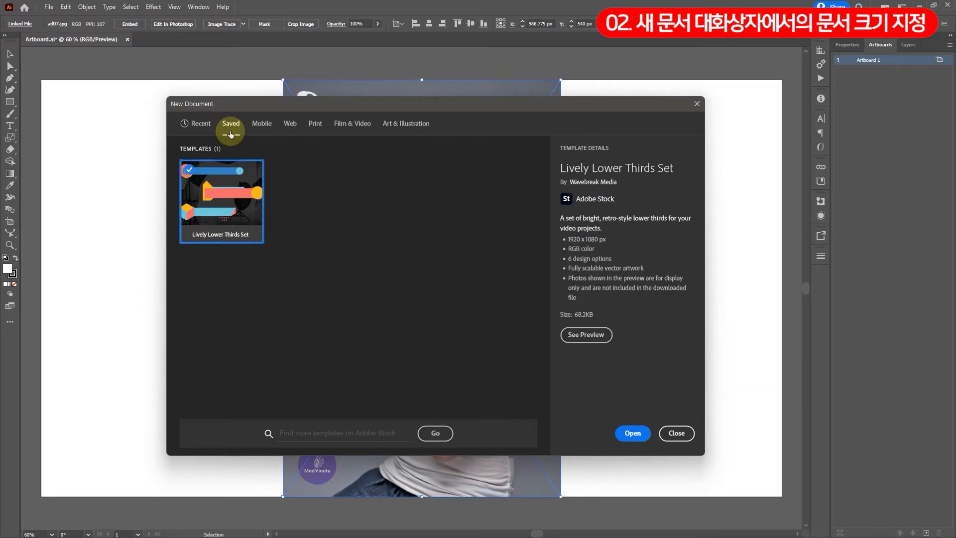
click(263, 127)
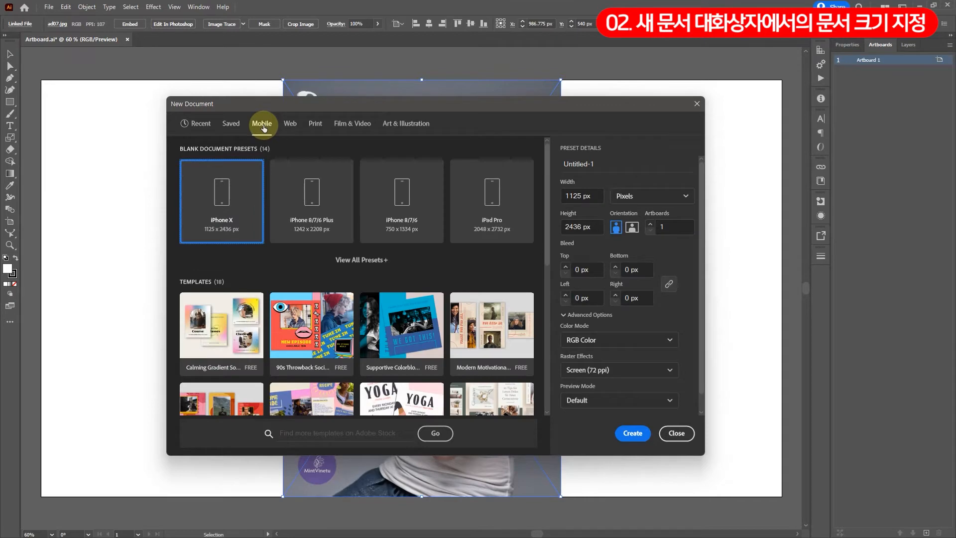
click(292, 125)
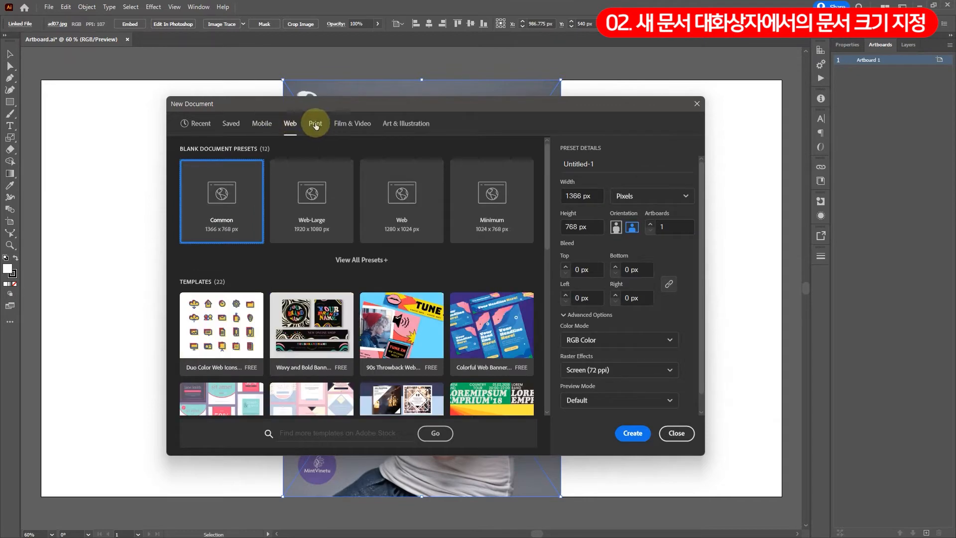
click(315, 126)
click(344, 127)
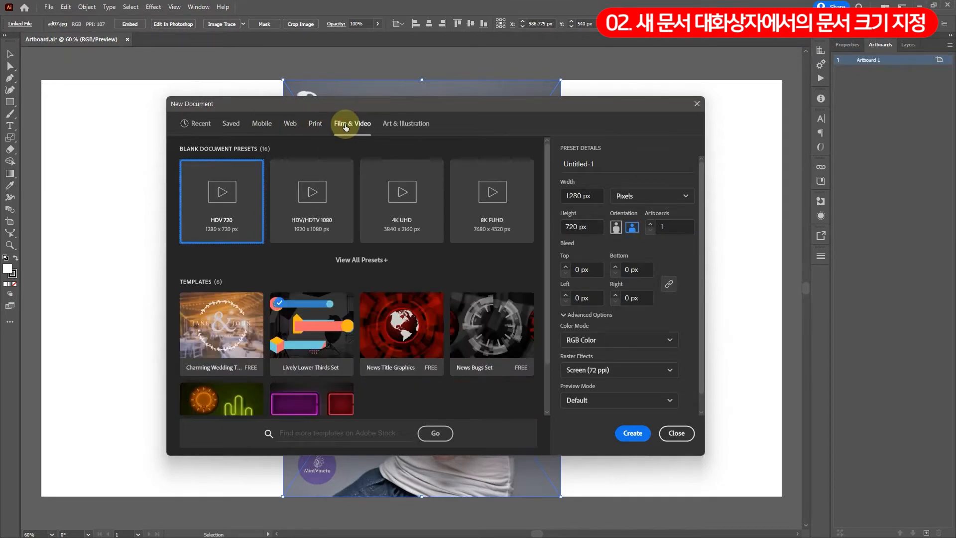
click(404, 127)
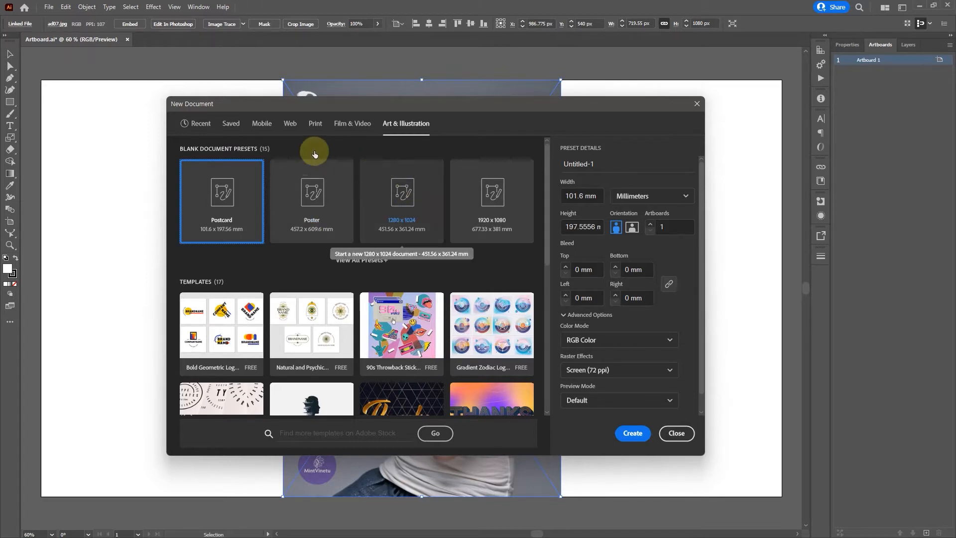
click(189, 123)
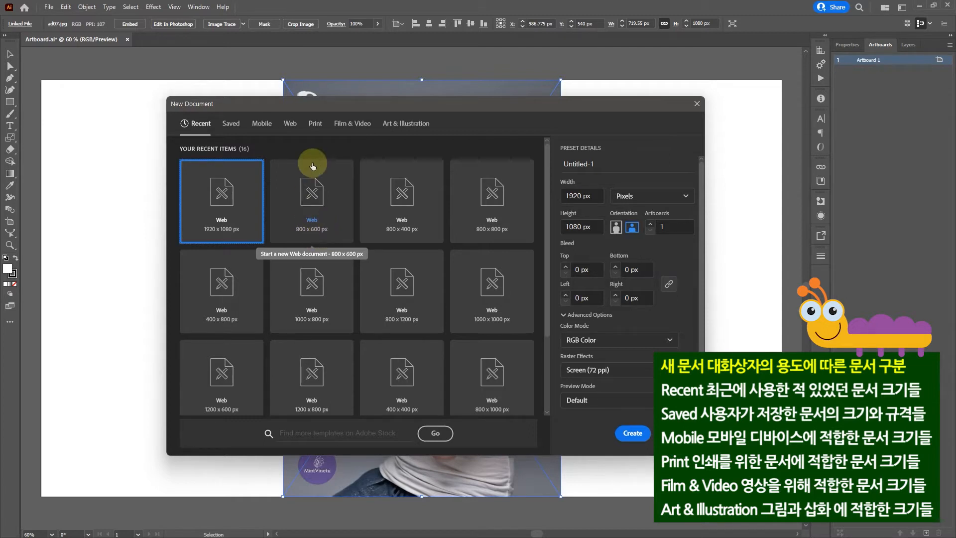
- Create a new document from the recent 800 x 600 px Web preset
click(311, 188)
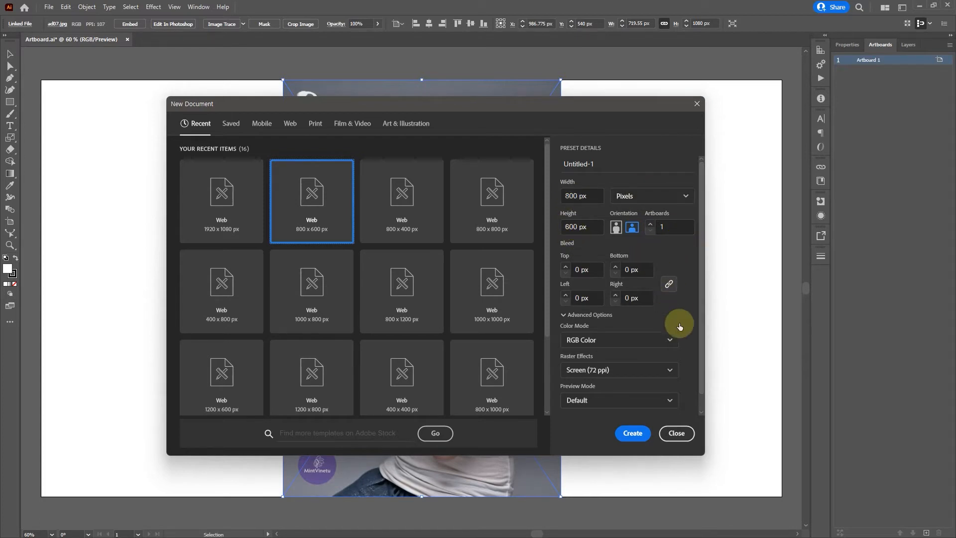
click(629, 431)
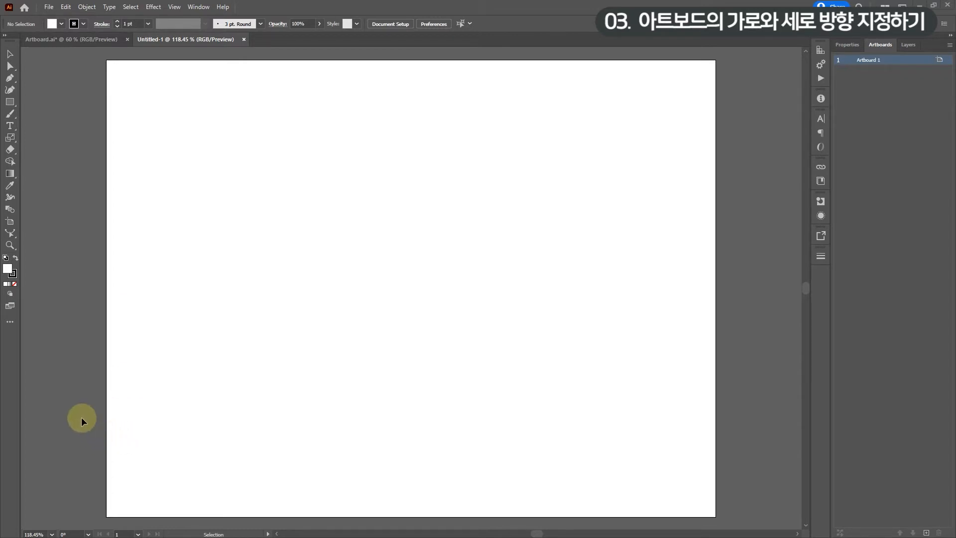
- Activate the Artboard tool and switch the artboard to portrait orientation
click(9, 224)
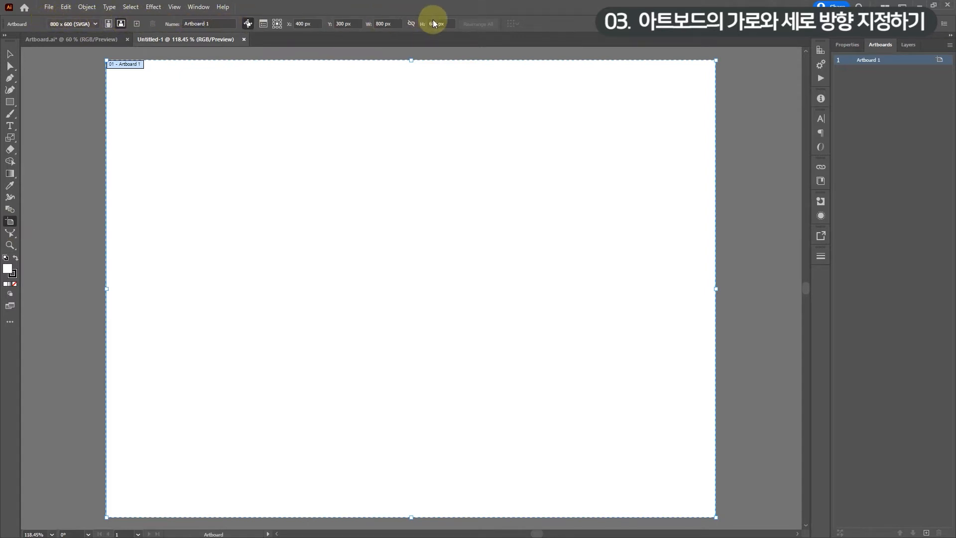
click(109, 24)
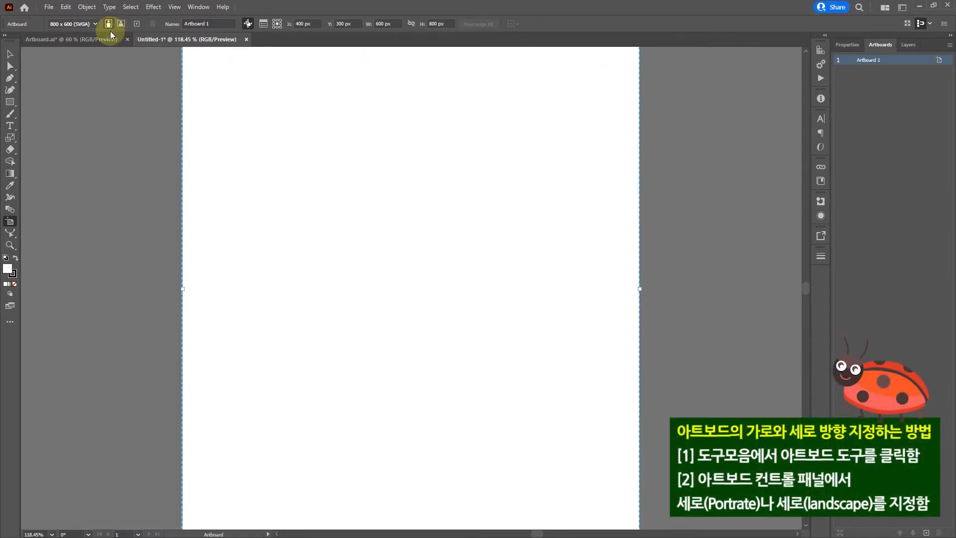
key(ctrl+minus)
key(ctrl+minus)
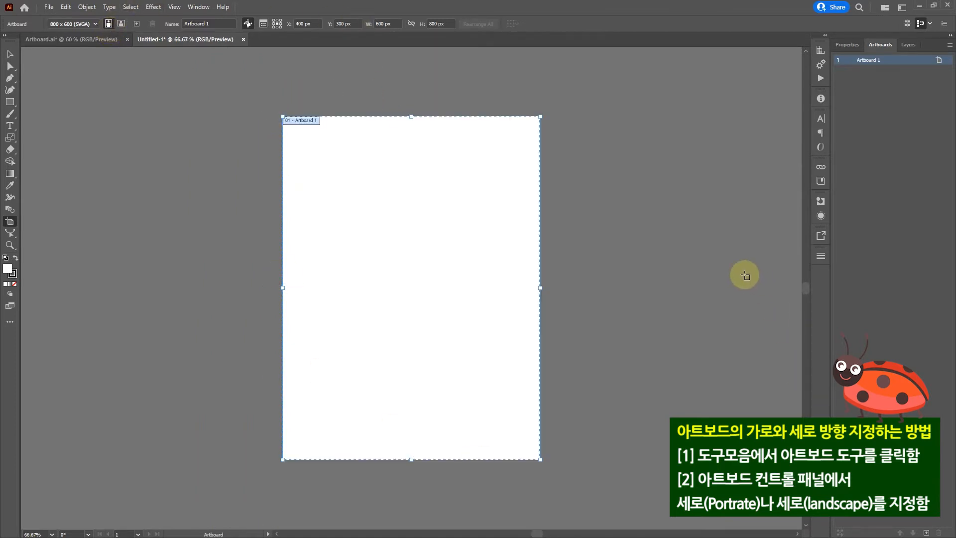
- Toggle the artboard's orientation between landscape and portrait, finishing in landscape
click(121, 24)
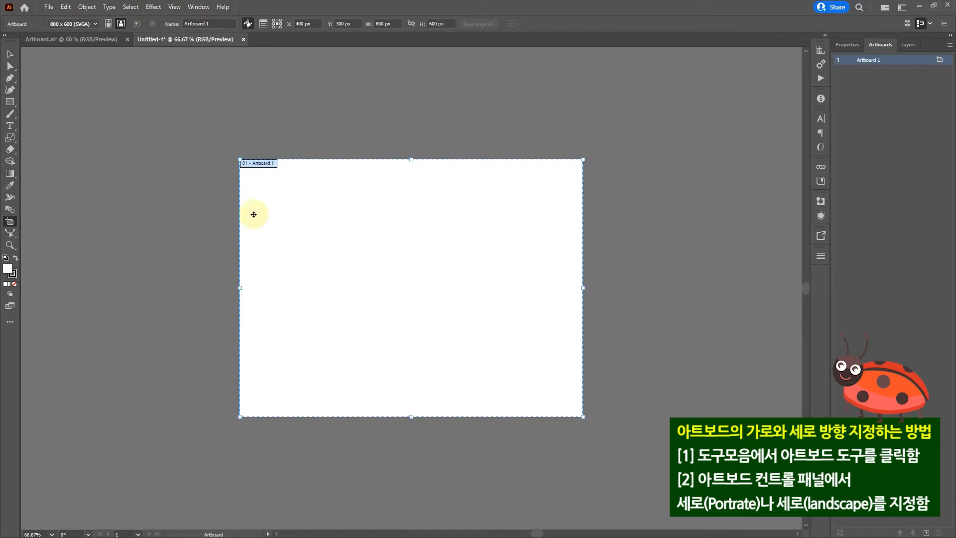
click(109, 24)
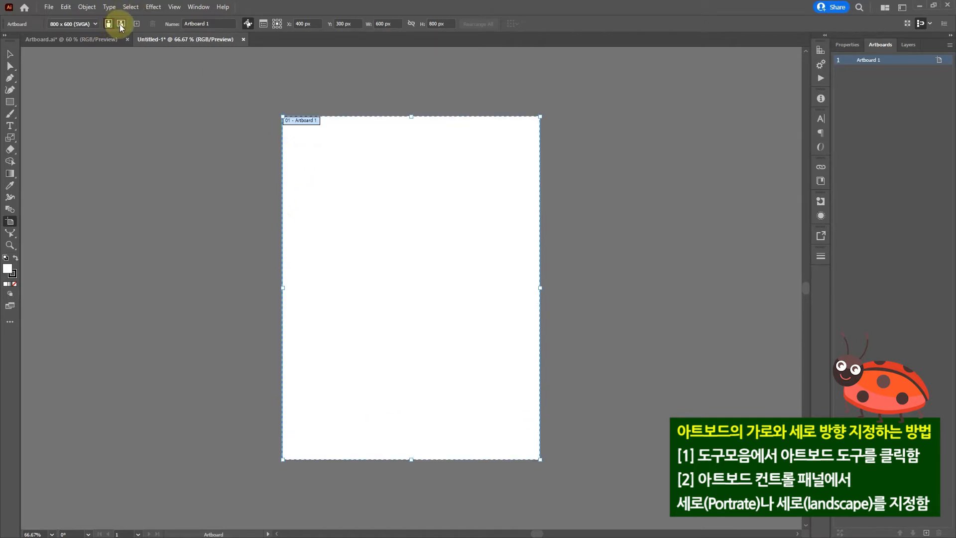
click(121, 24)
click(111, 25)
click(121, 24)
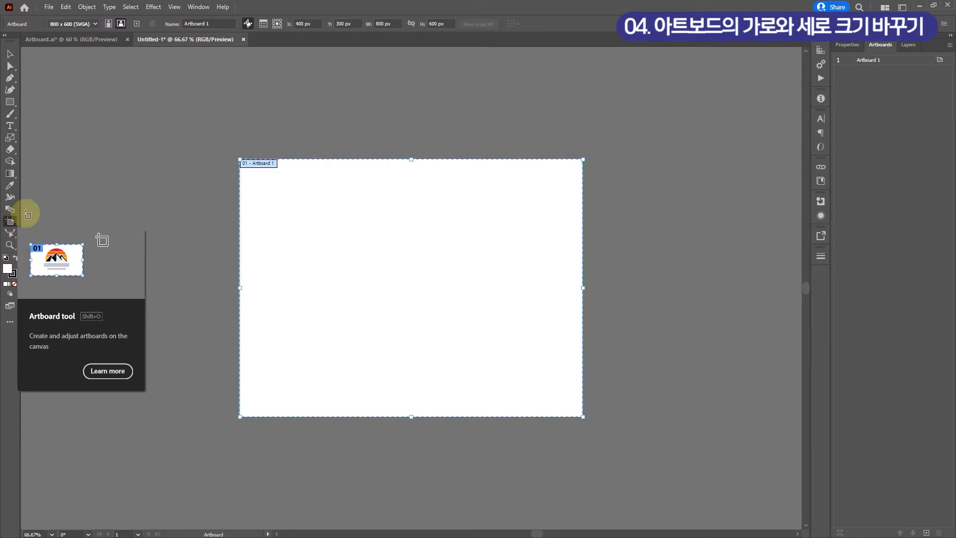
- Resize the artboard to a width of 1200 px and a height of 800 px
click(383, 23)
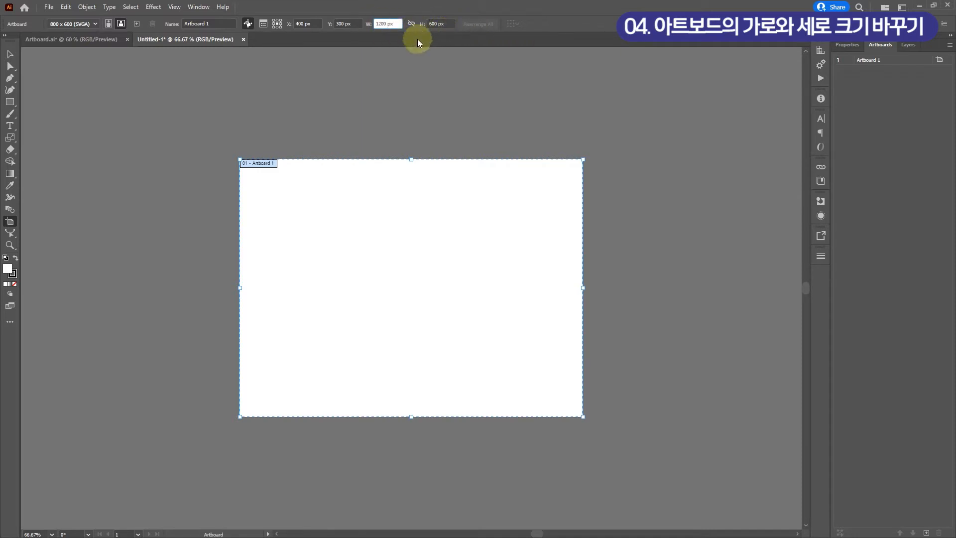
text(1200)
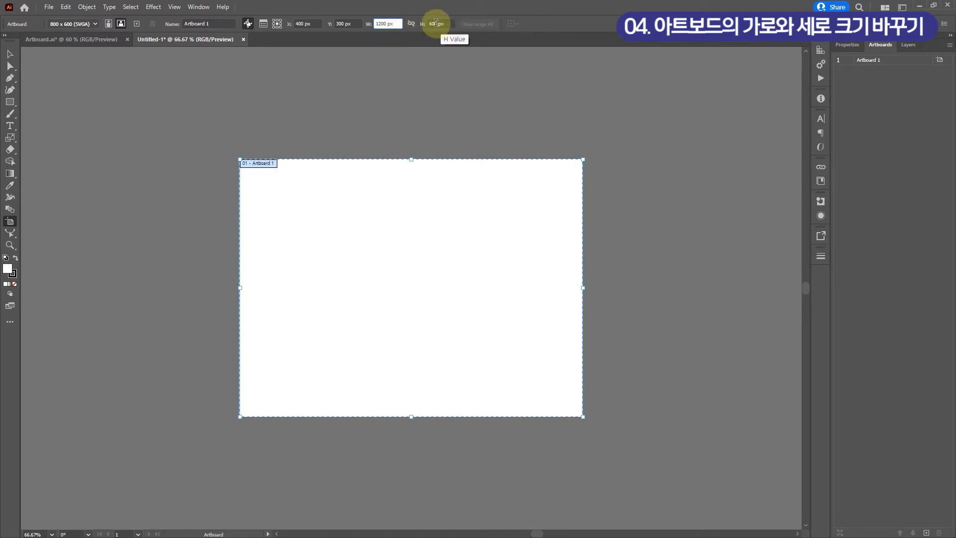
click(440, 23)
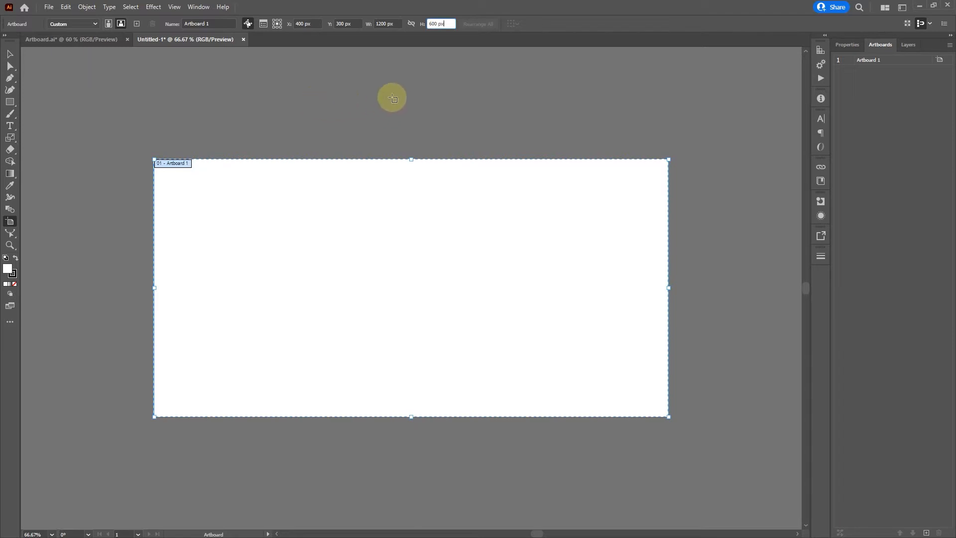
double_click(429, 24)
text(800)
click(394, 24)
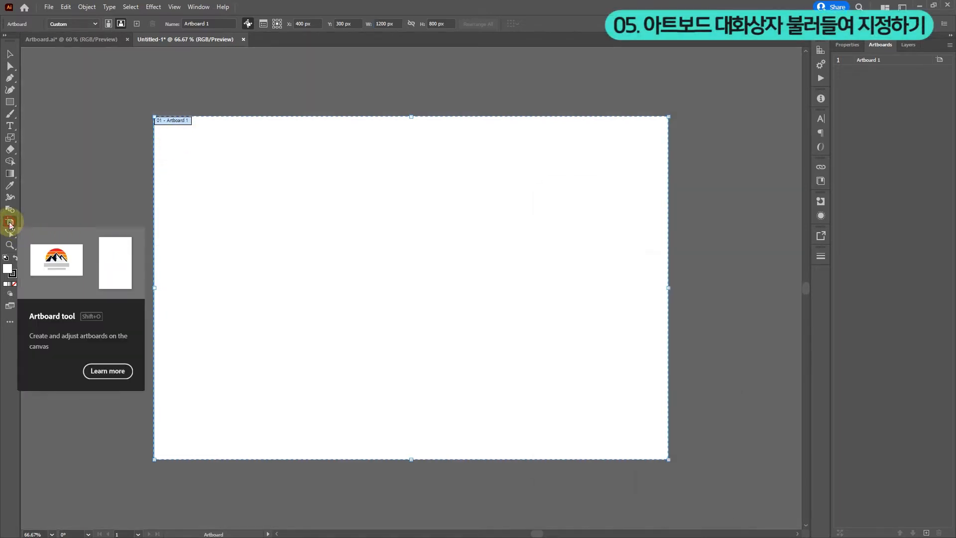
- Open Artboard Options for the artboard, examine the available print, device, screen and video size presets, and close it with the Custom preset kept
double_click(10, 225)
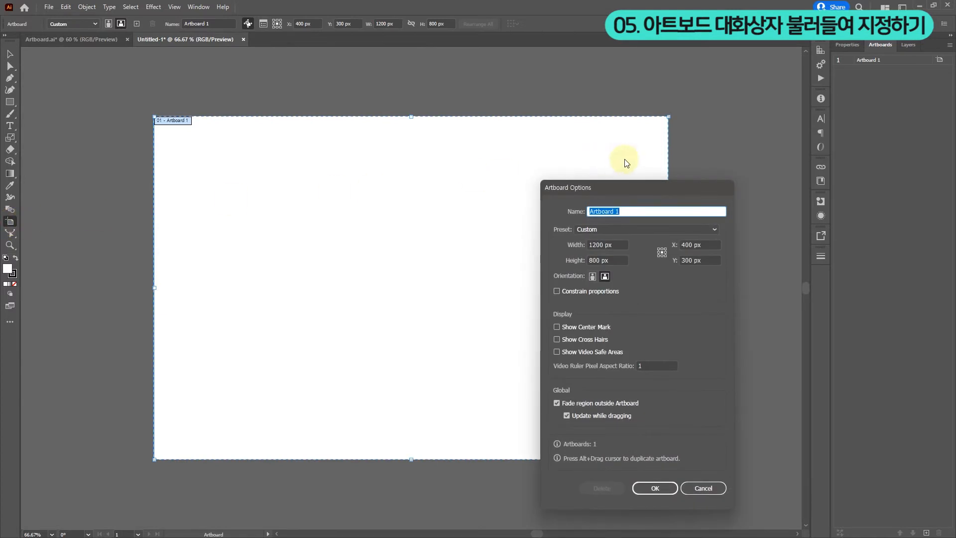
drag(623, 185, 640, 161)
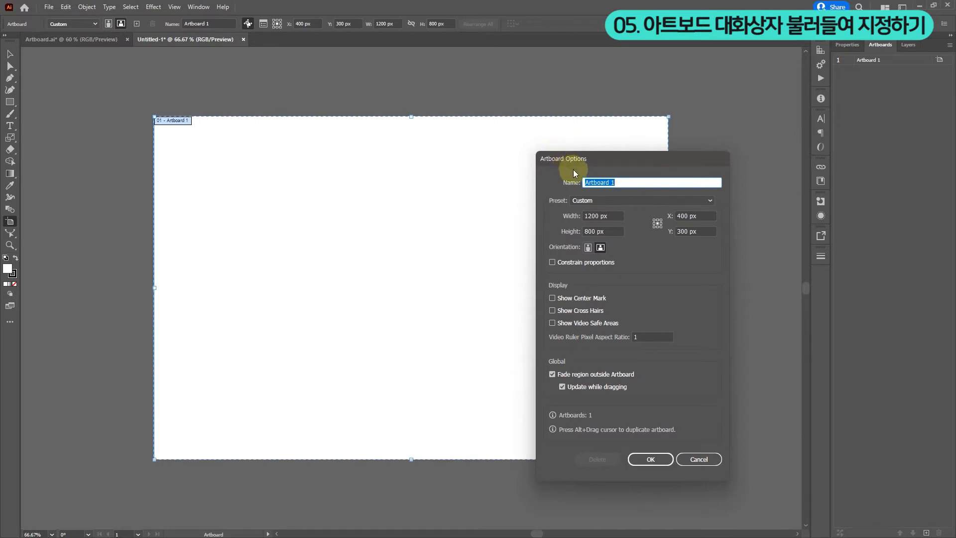
click(640, 187)
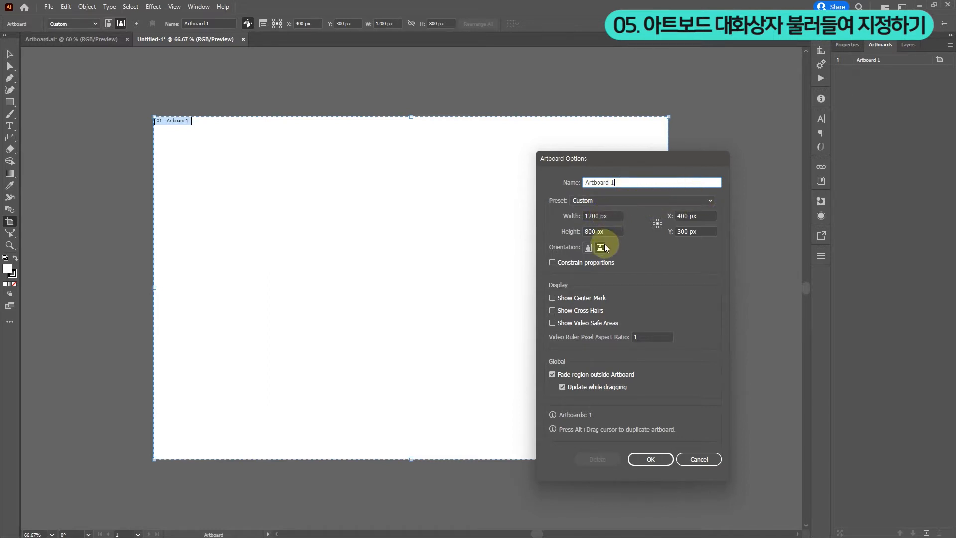
click(708, 199)
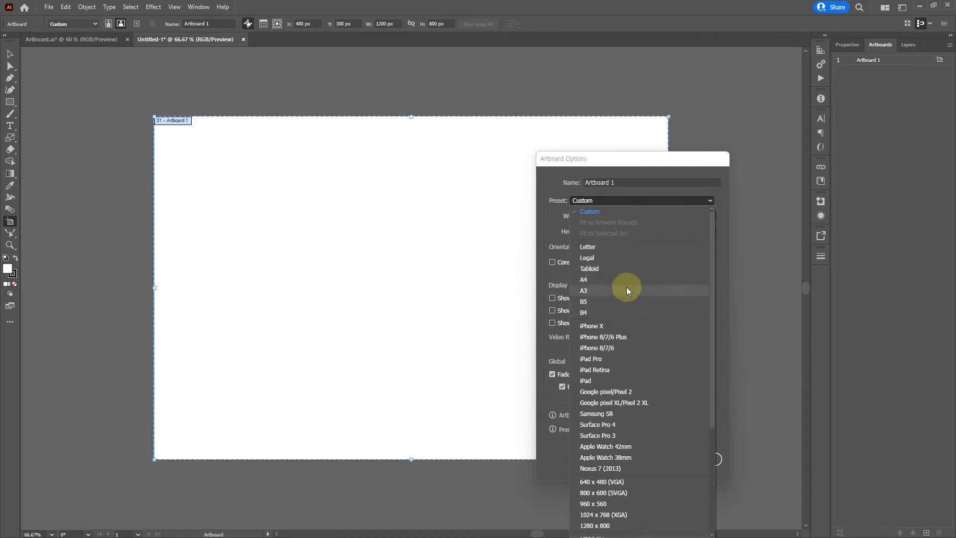
drag(711, 274, 716, 306)
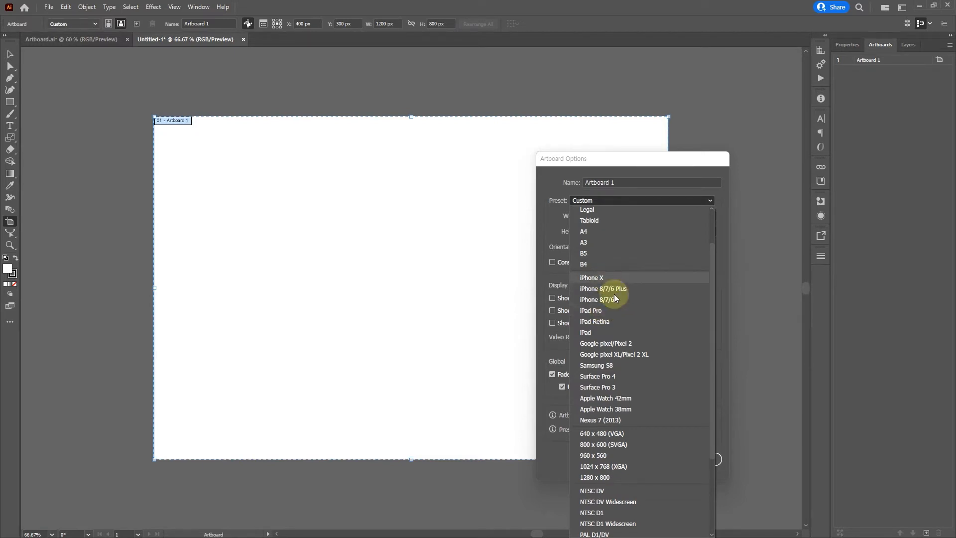
drag(710, 273, 714, 298)
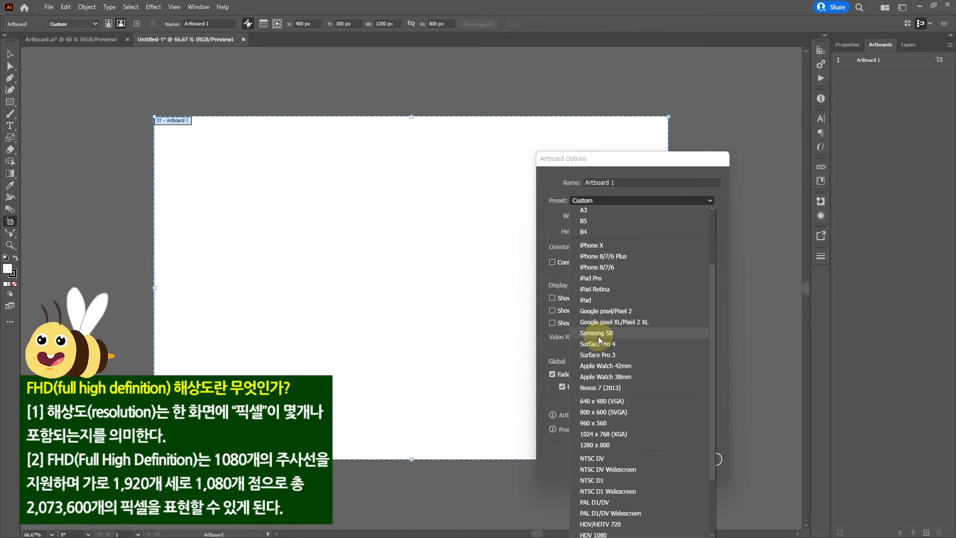
click(715, 292)
click(703, 194)
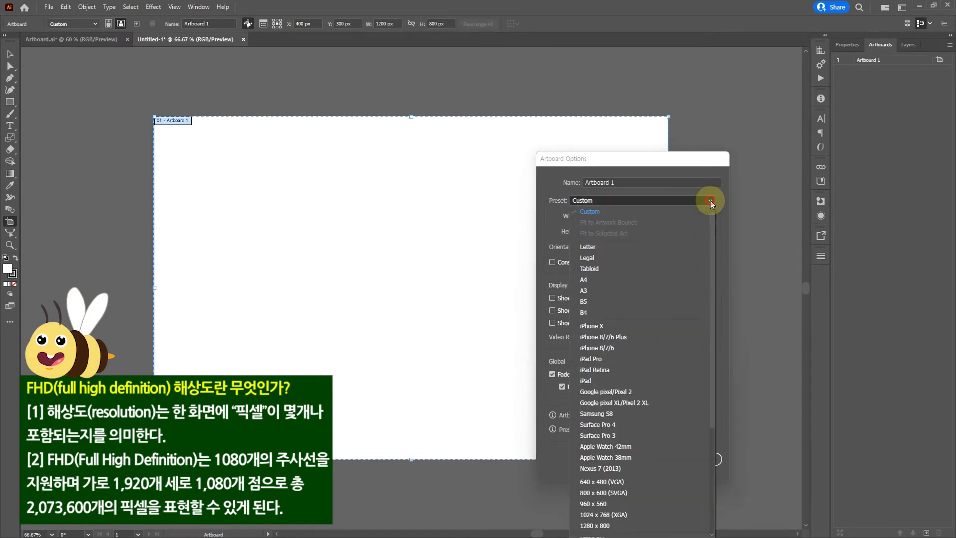
drag(714, 264, 721, 347)
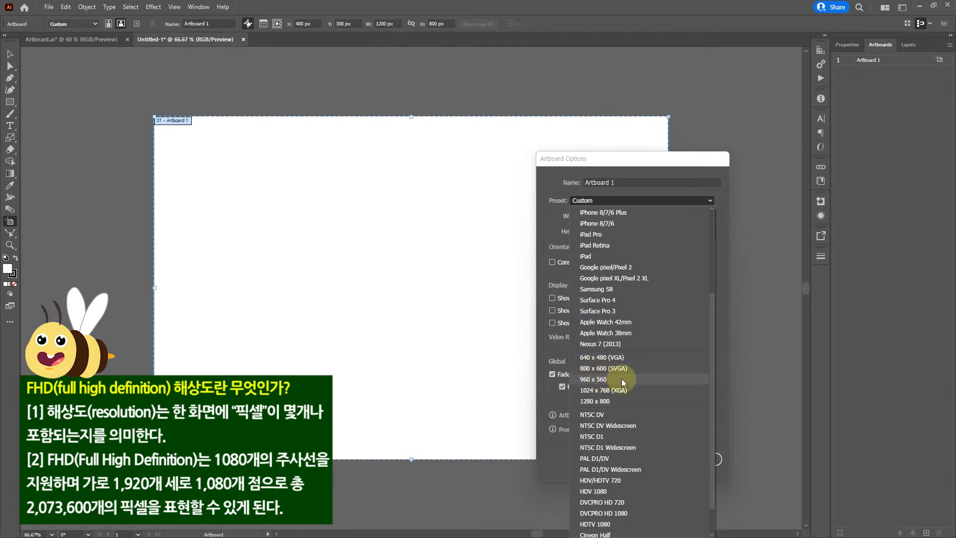
scroll(655, 381, down, 1)
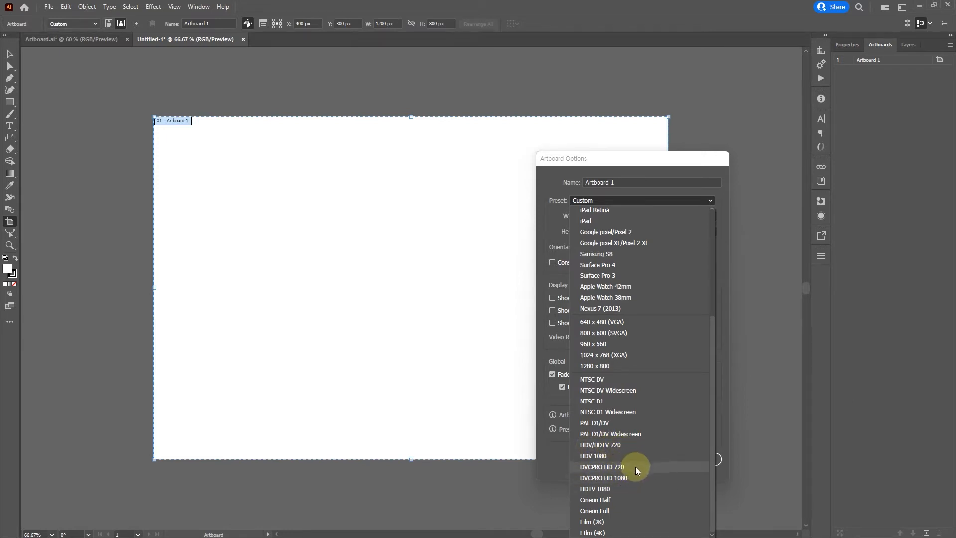
click(678, 194)
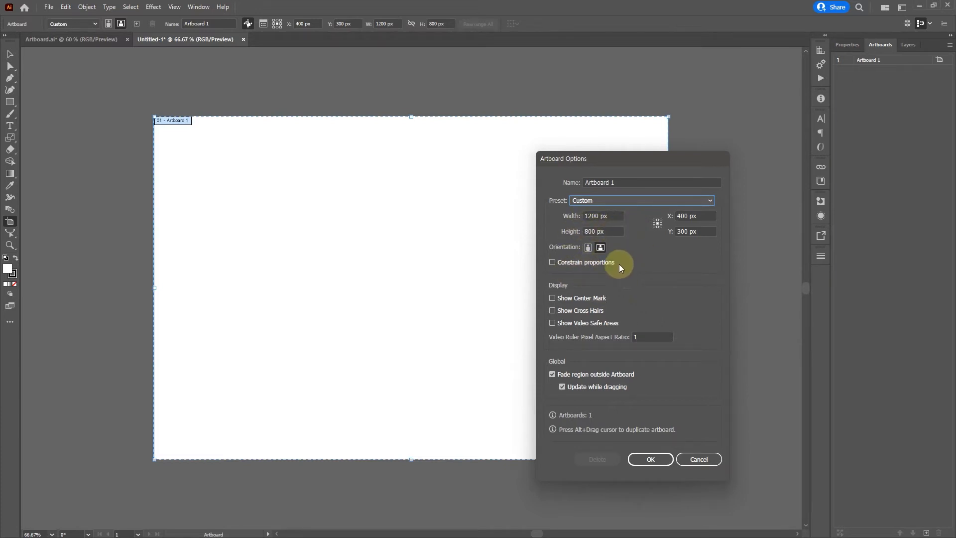
click(652, 460)
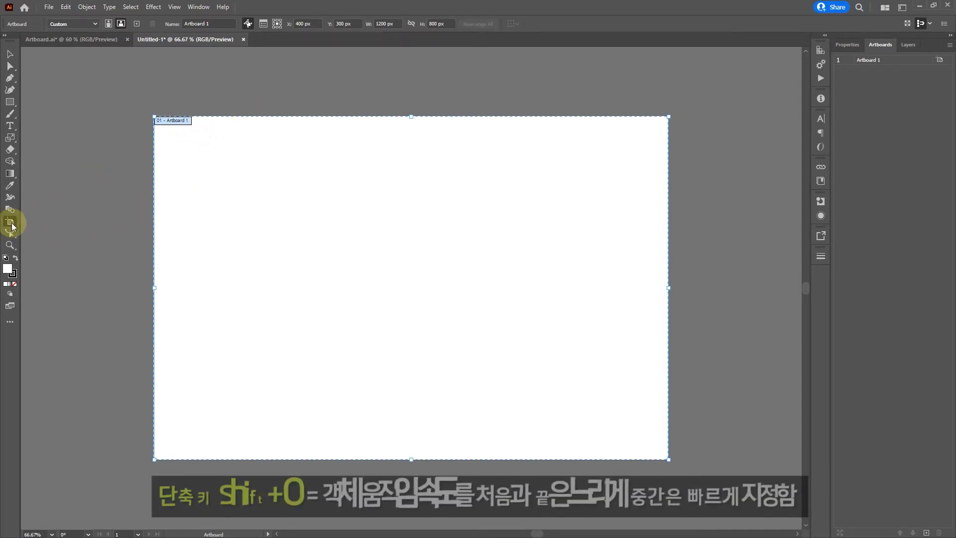
- Reopen Artboard Options to review the artboard's size and orientation settings, then accept them
click(263, 24)
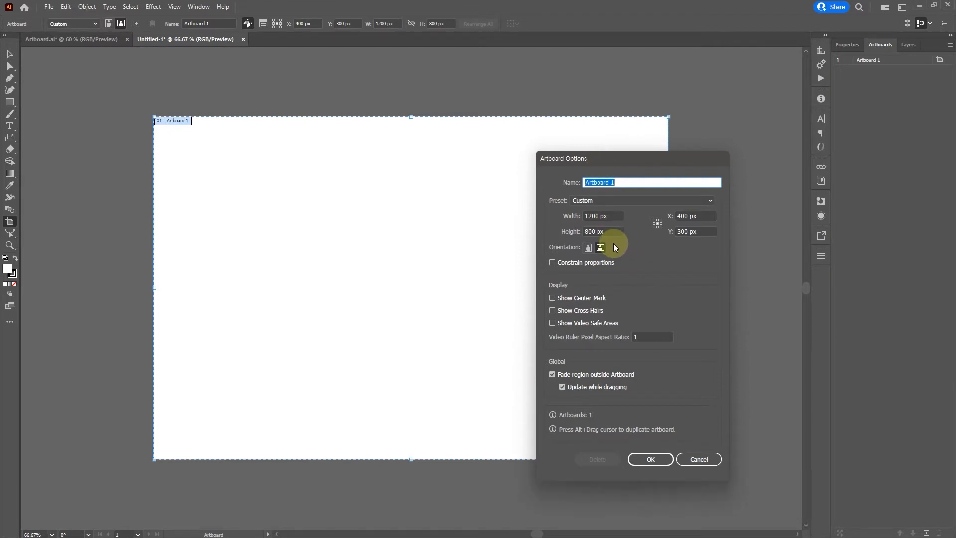
click(651, 459)
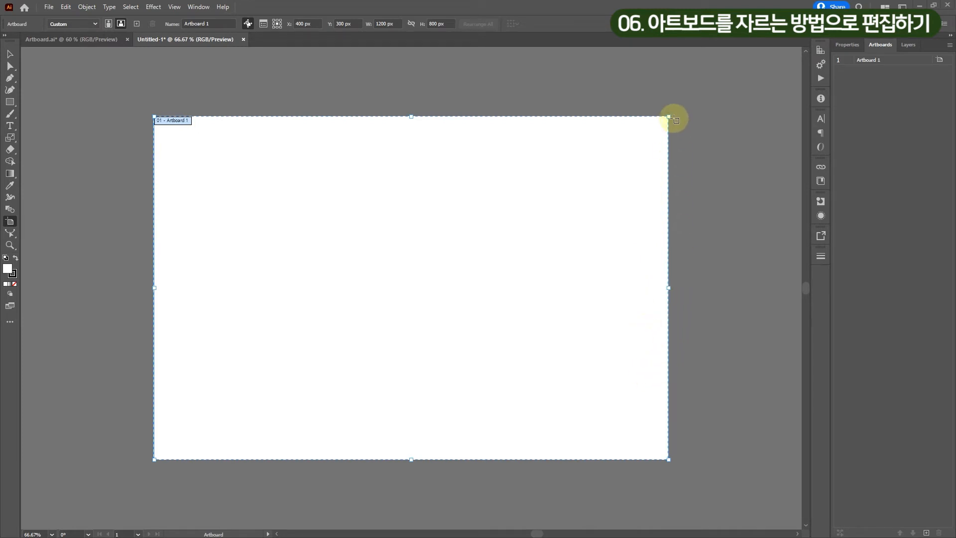
- Resize the artboard freehand by its right edge, narrowing it and then widening it to about 1216 px
drag(669, 117, 630, 117)
drag(630, 287, 675, 288)
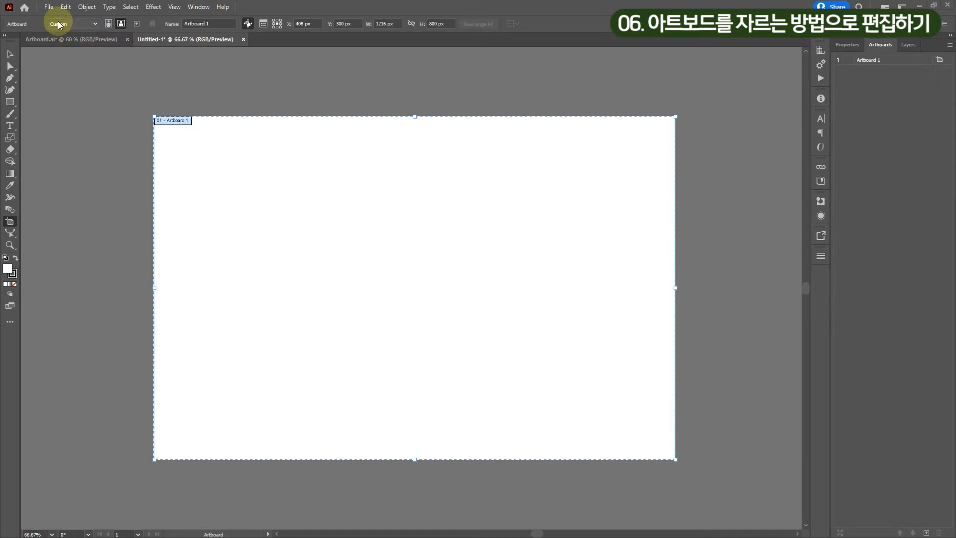
- Place the black-and-white portrait JPG from the image folder as a linked file, spanning the artboard's full height near its middle
click(48, 7)
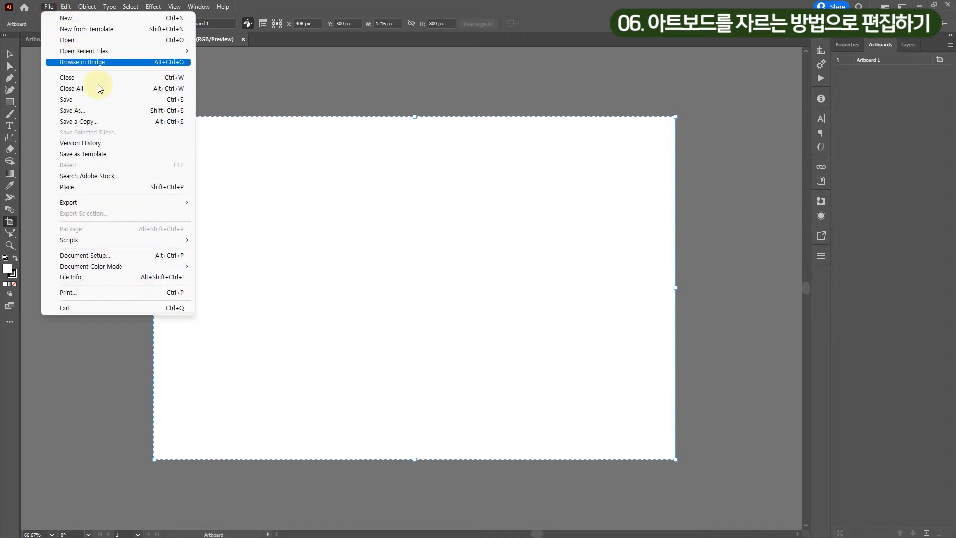
click(111, 187)
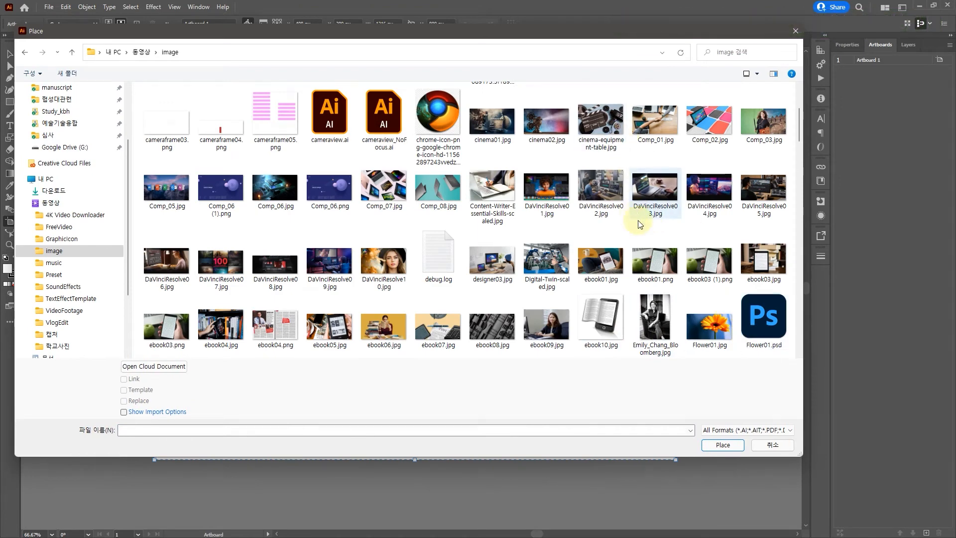
click(658, 321)
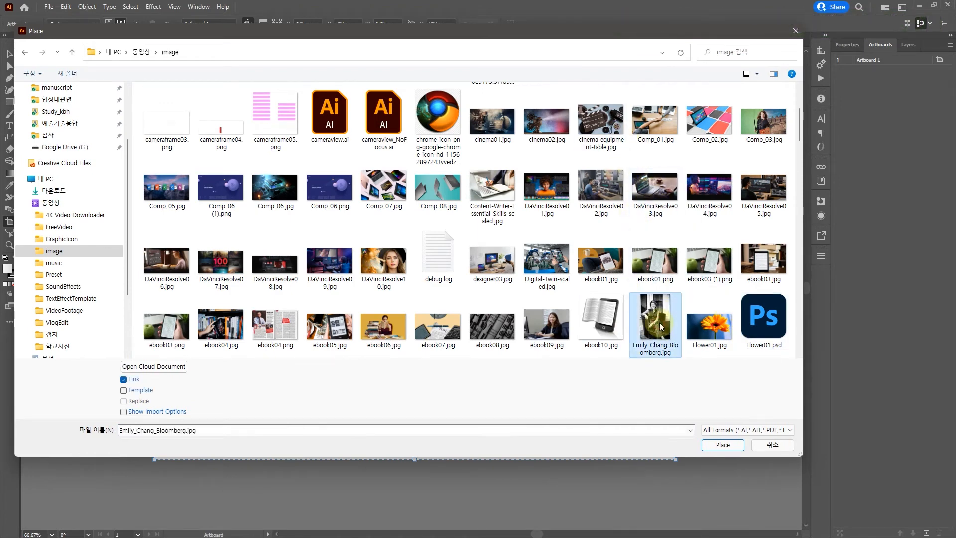
click(723, 444)
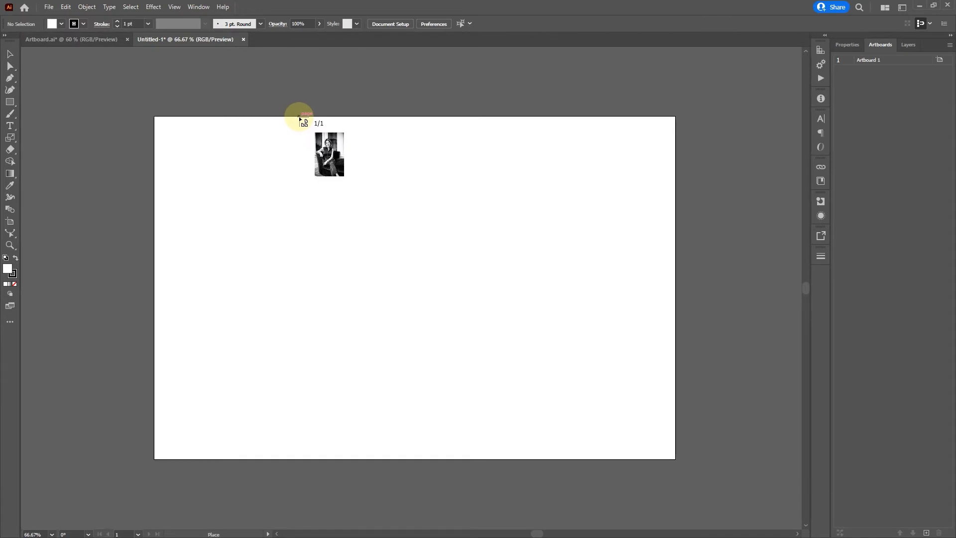
drag(299, 117, 535, 462)
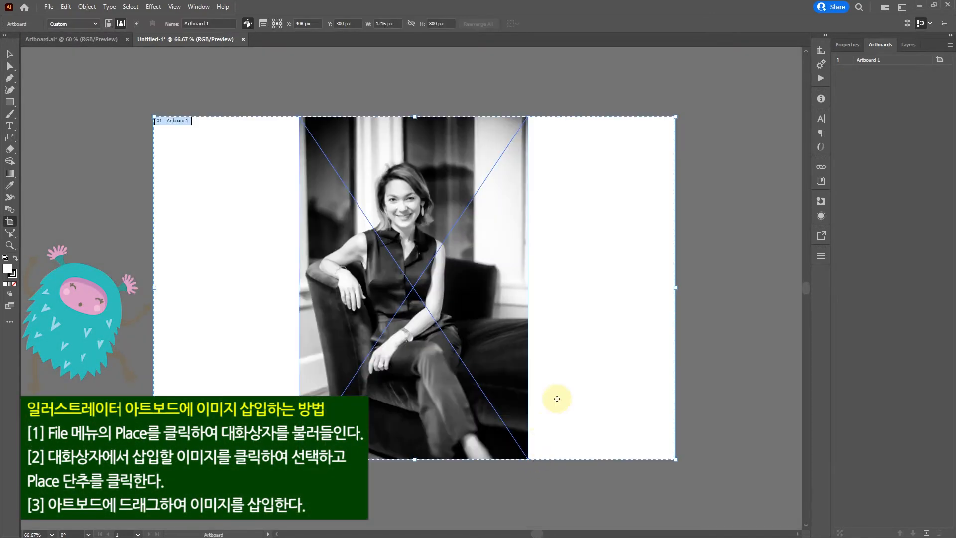
- Crop the artboard by moving its left and right edges to the sides of the placed photo, for a width of 534 px
key(shift+o)
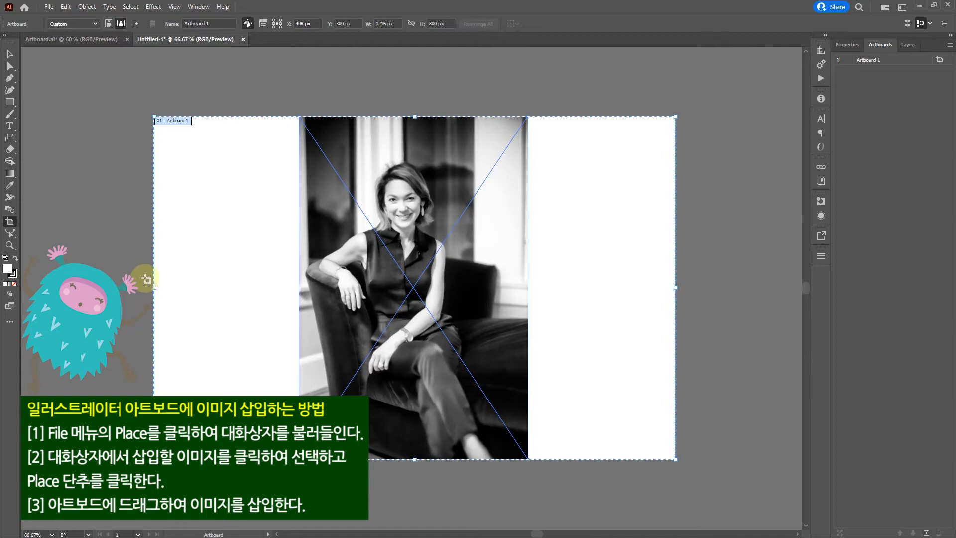
click(11, 53)
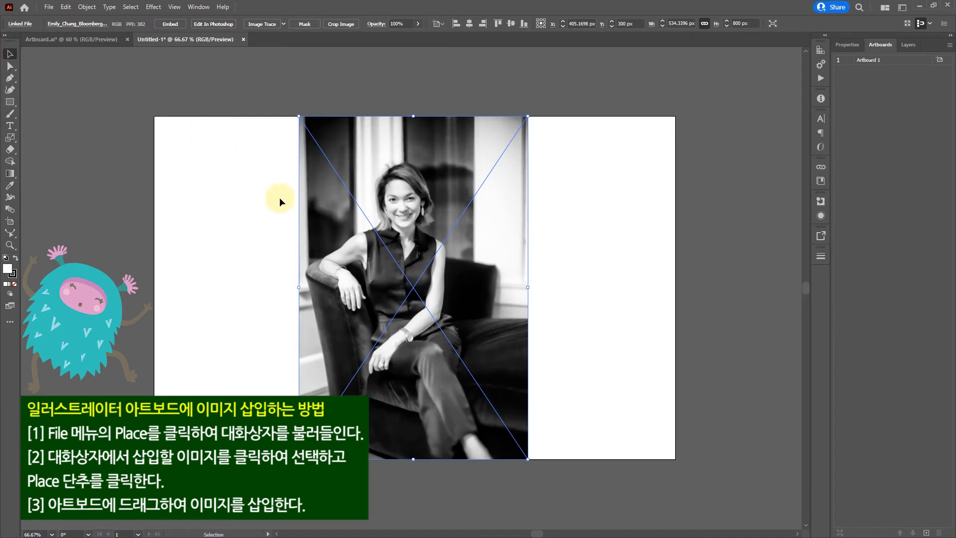
click(10, 221)
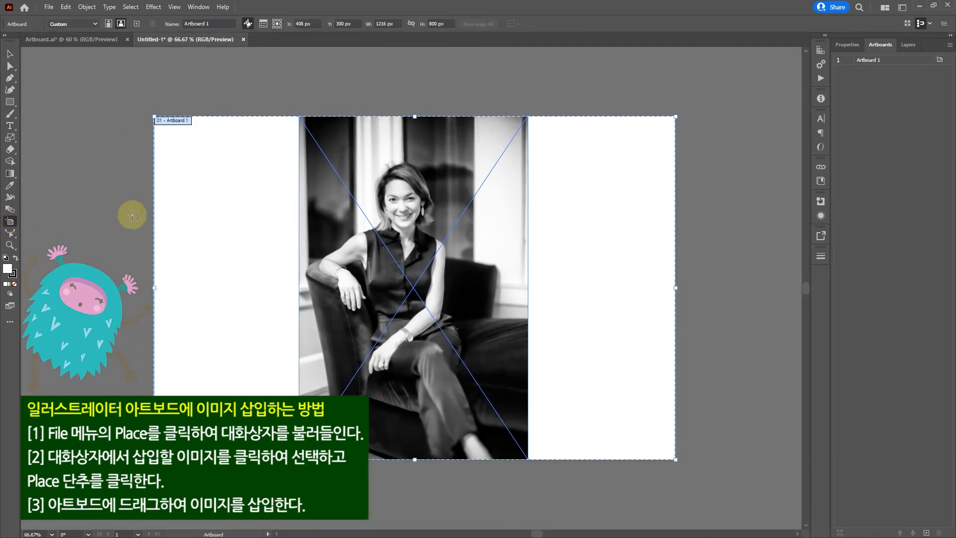
drag(154, 287, 299, 287)
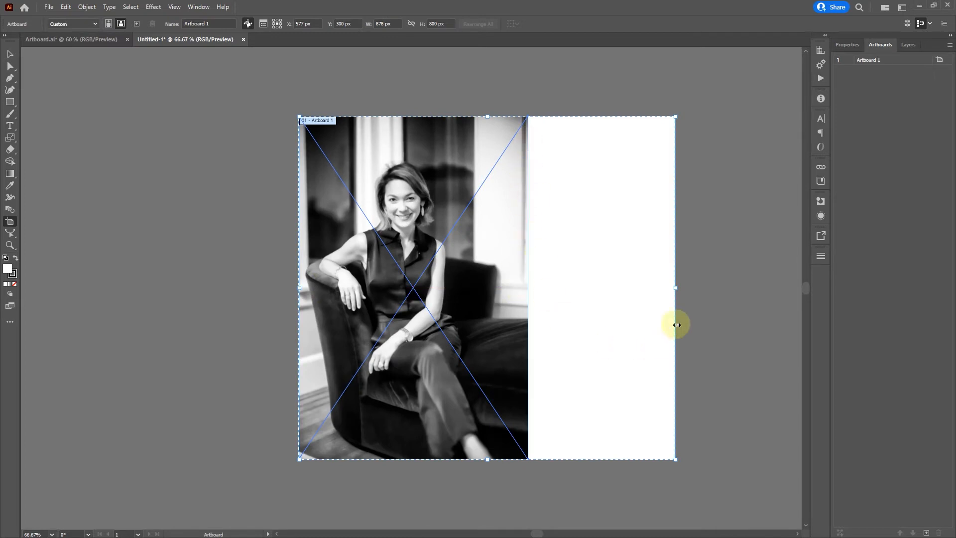
drag(675, 287, 528, 285)
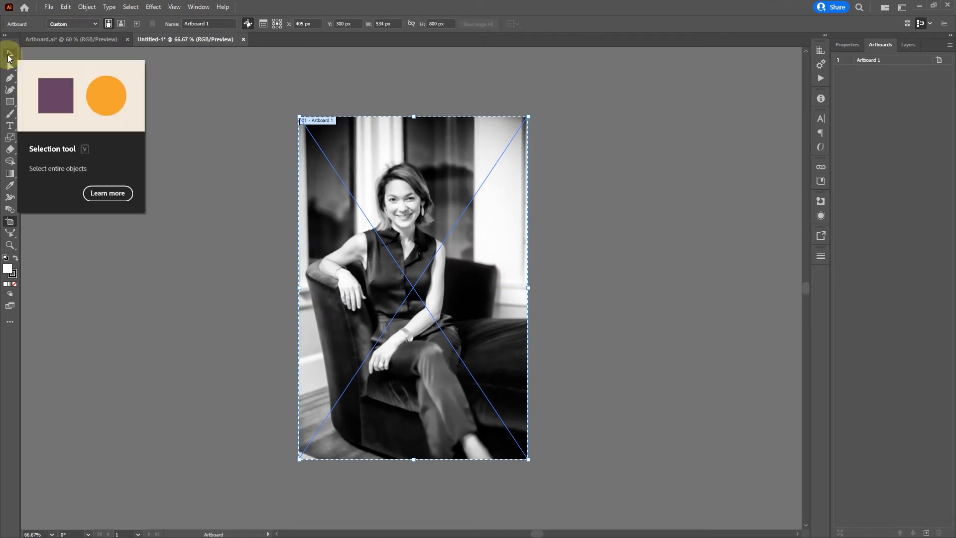
- Undo both artboard edge changes and deselect the photo
click(9, 56)
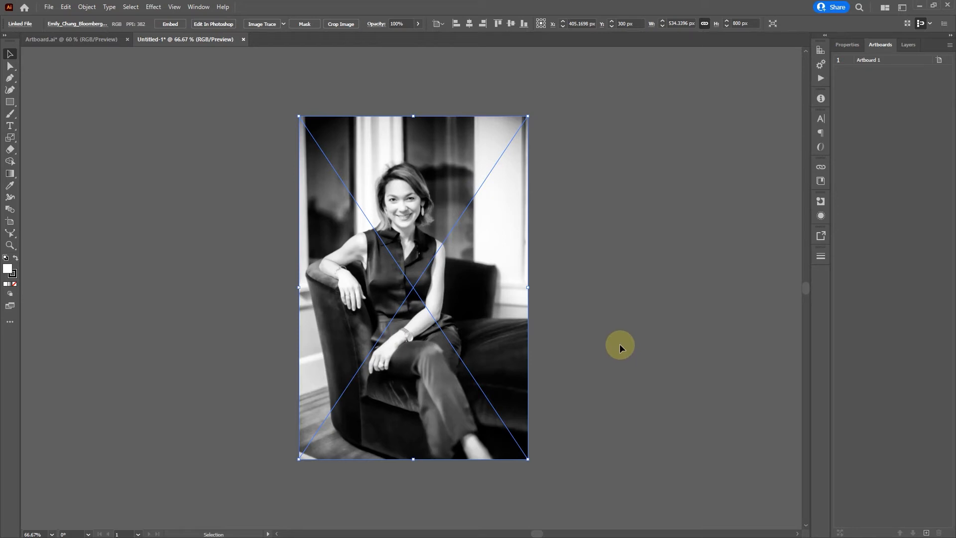
key(ctrl+z)
key(ctrl+z)
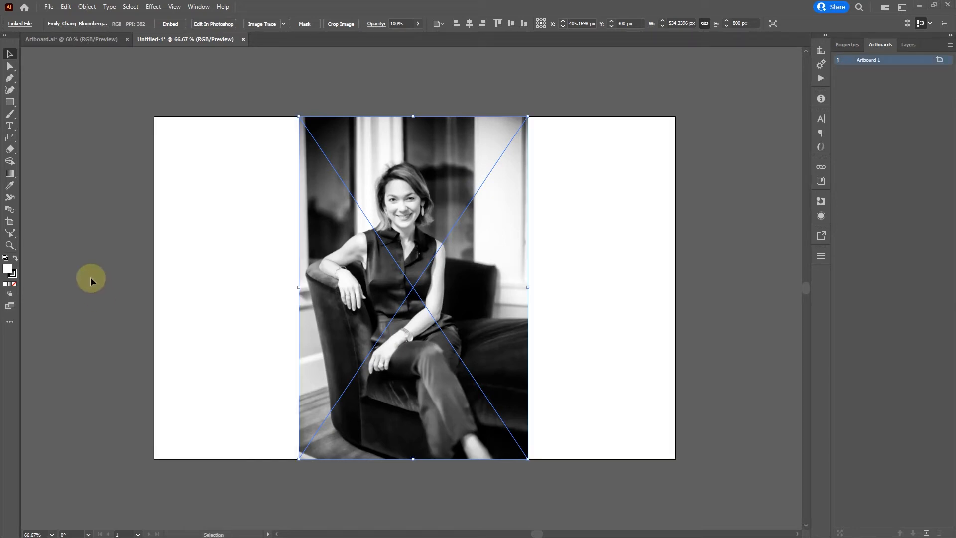
click(704, 351)
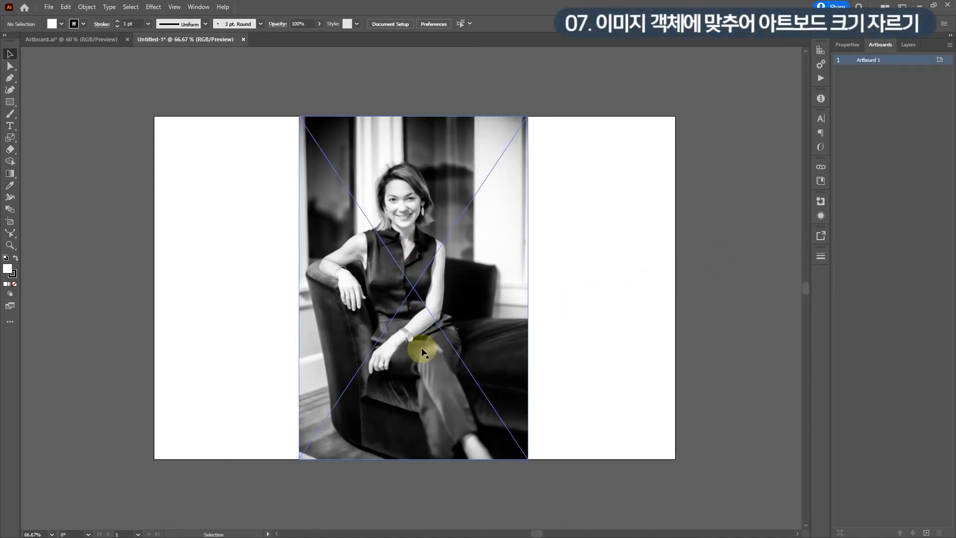
- Fit the artboard to the placed photo with Fit to Selected Art, and deselect the photo
click(416, 247)
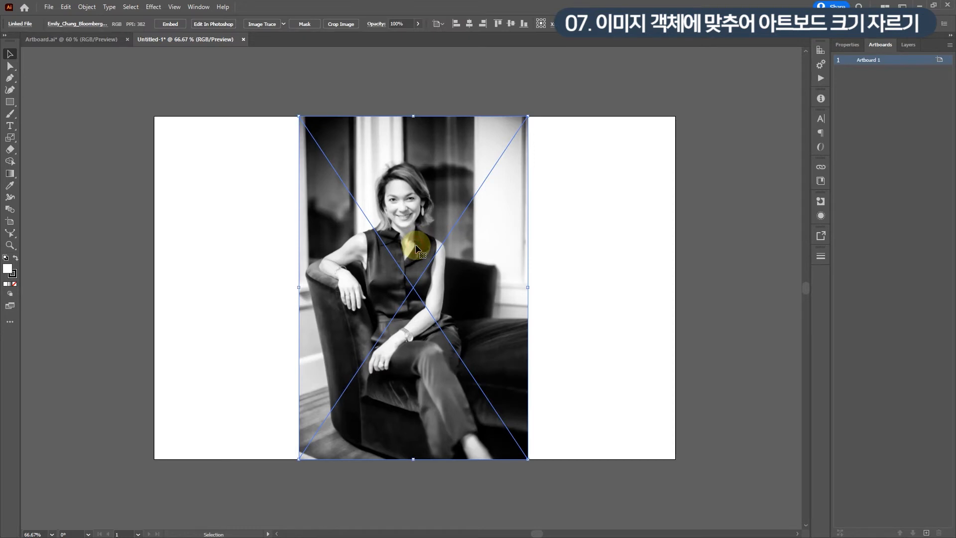
click(86, 8)
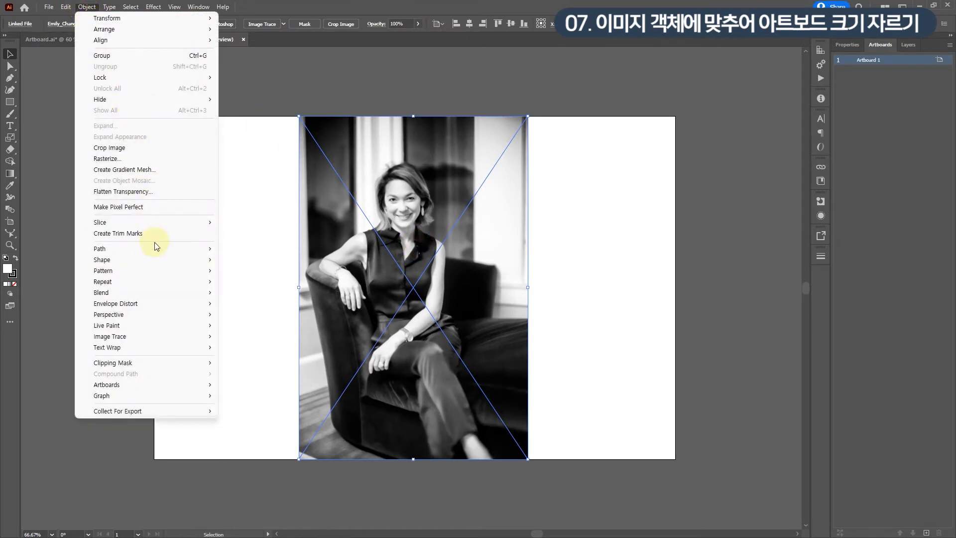
mouse_move(177, 389)
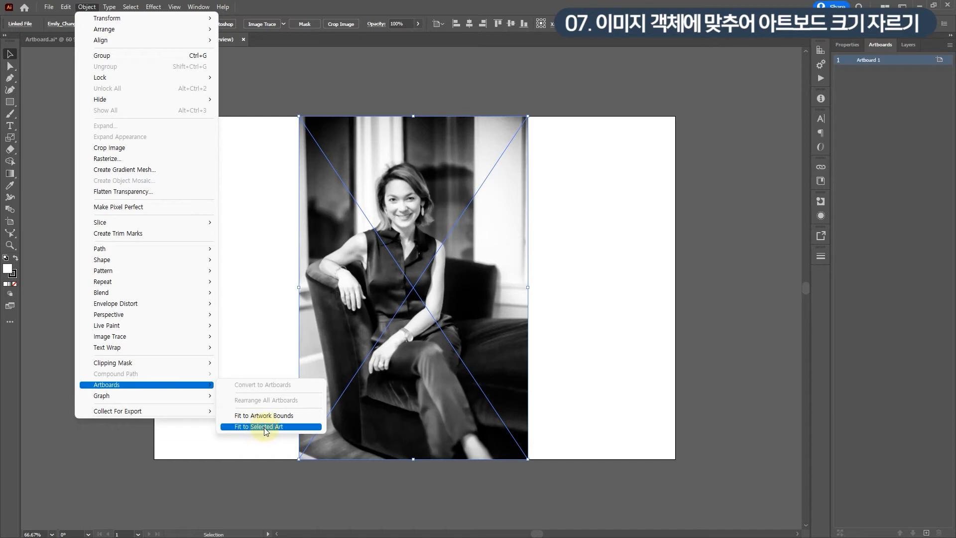
click(279, 427)
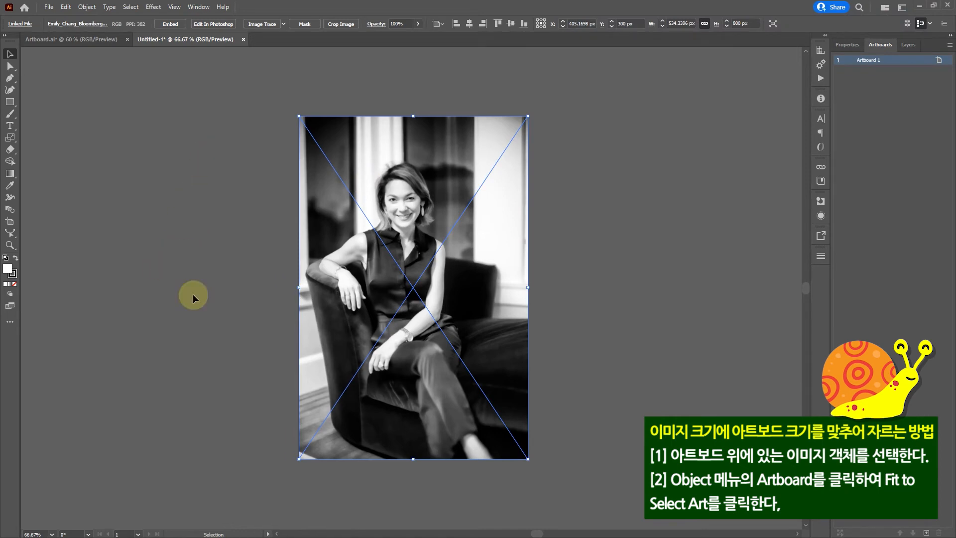
click(602, 257)
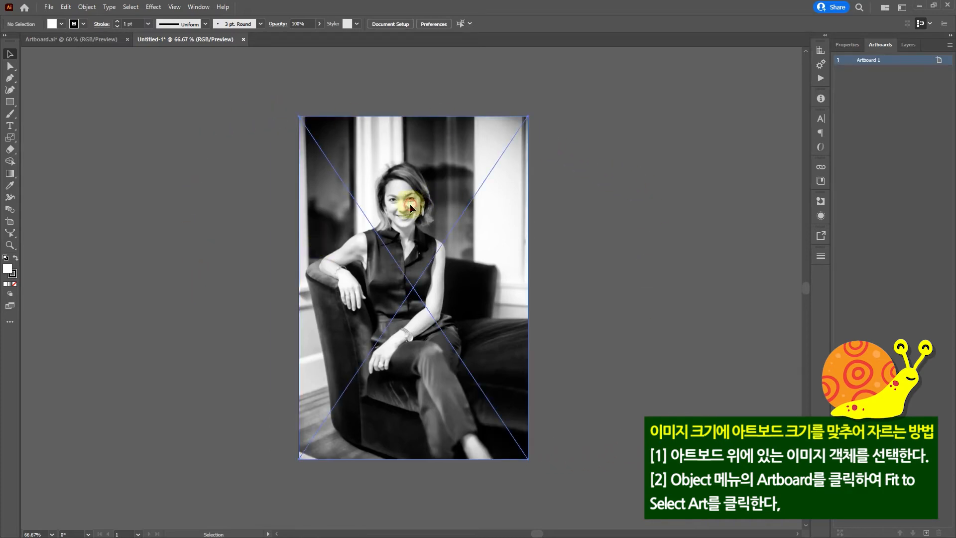
- Delete the placed photo from the artboard
drag(411, 204, 512, 205)
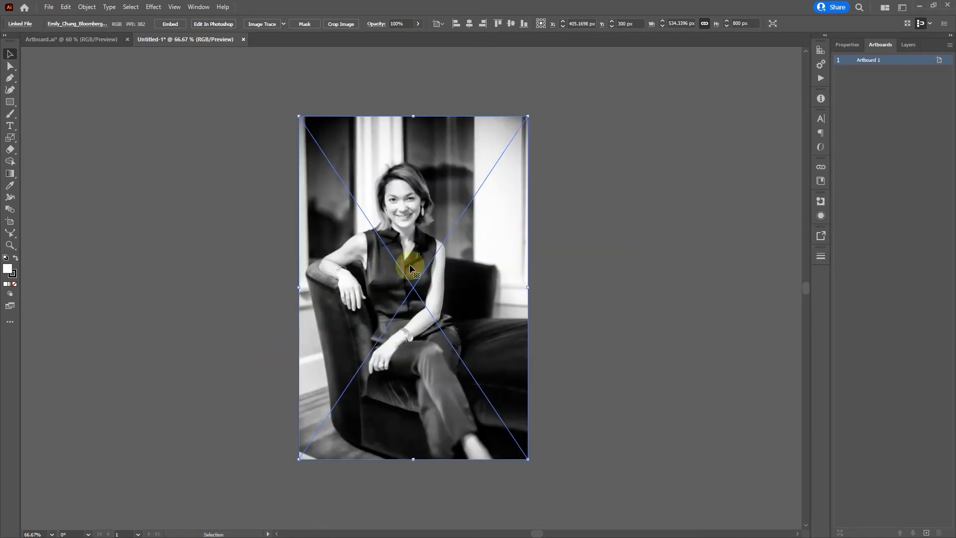
key(Delete)
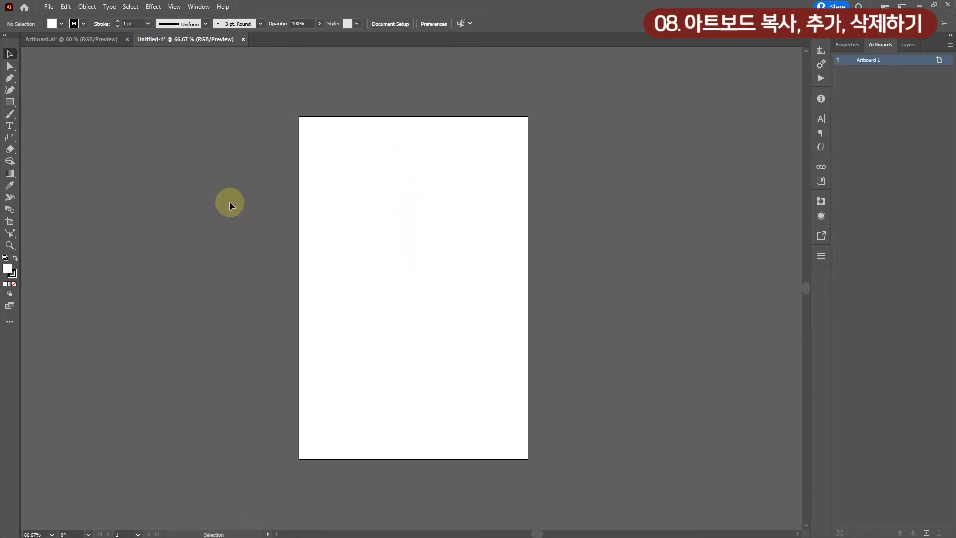
- Move the empty artboard left to about X 206 px, Y 303 px
click(11, 226)
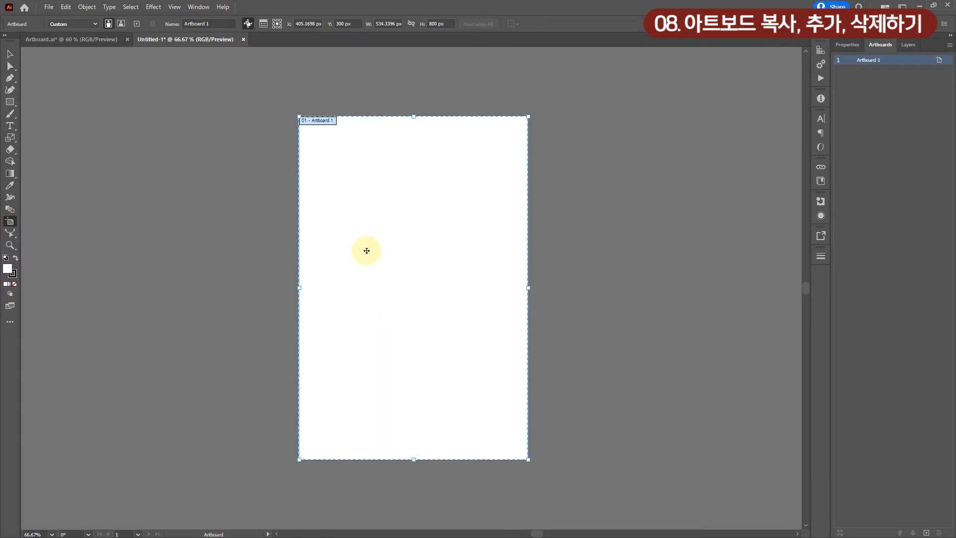
drag(408, 287, 296, 294)
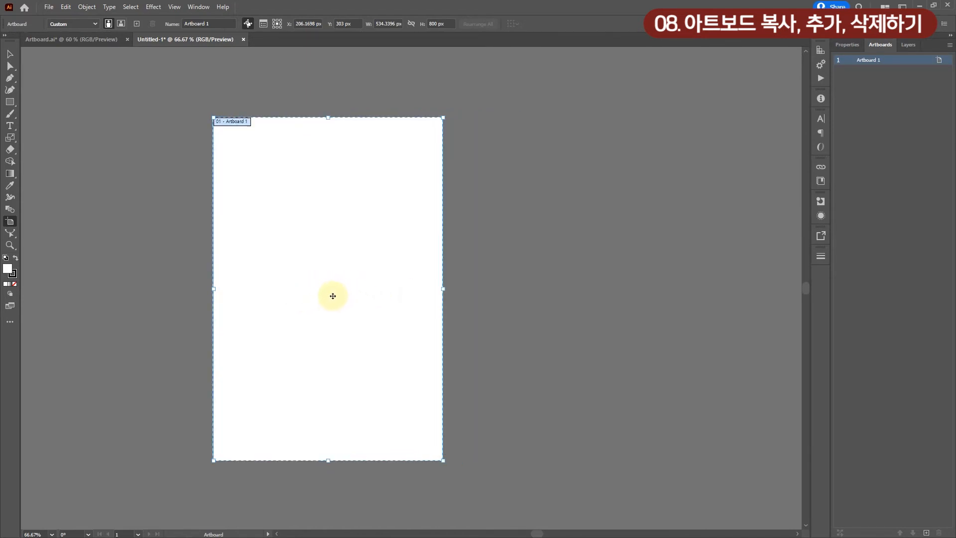
- Duplicate the artboard twice in a row to its right, and delete both copies
key(ctrl+c)
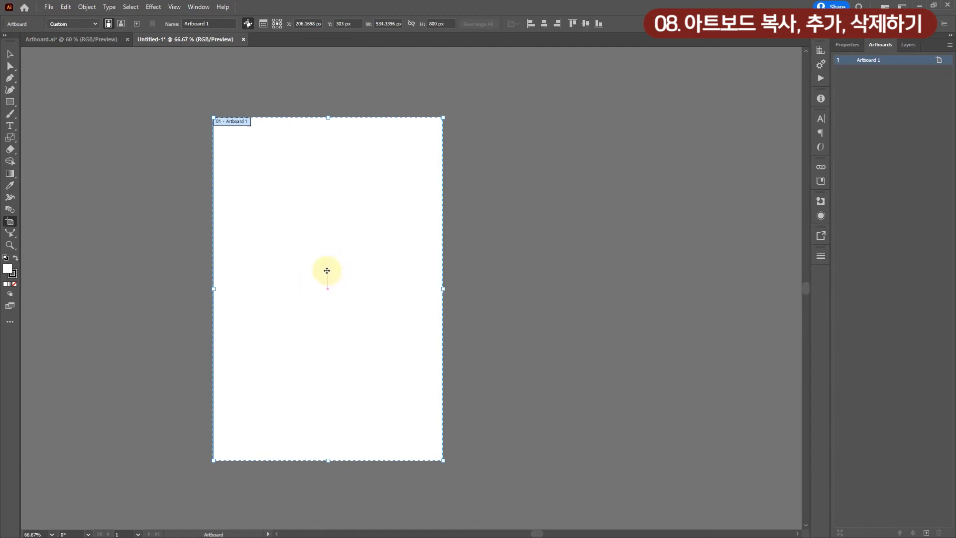
drag(308, 278, 557, 275)
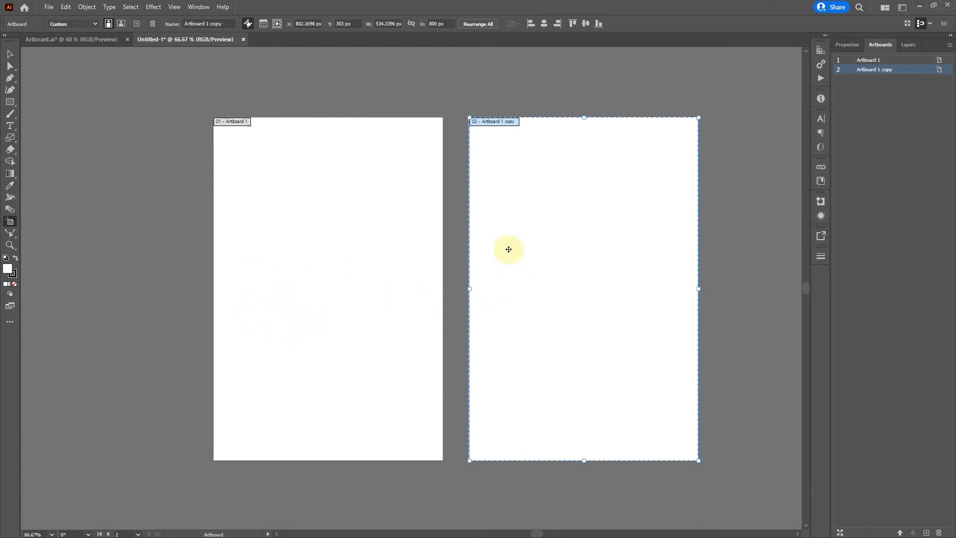
drag(562, 279, 716, 285)
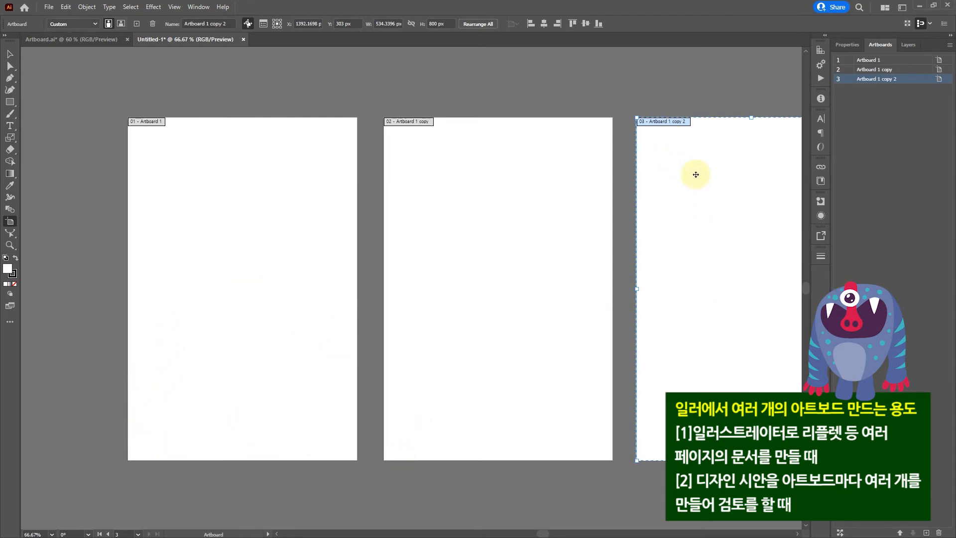
key(Delete)
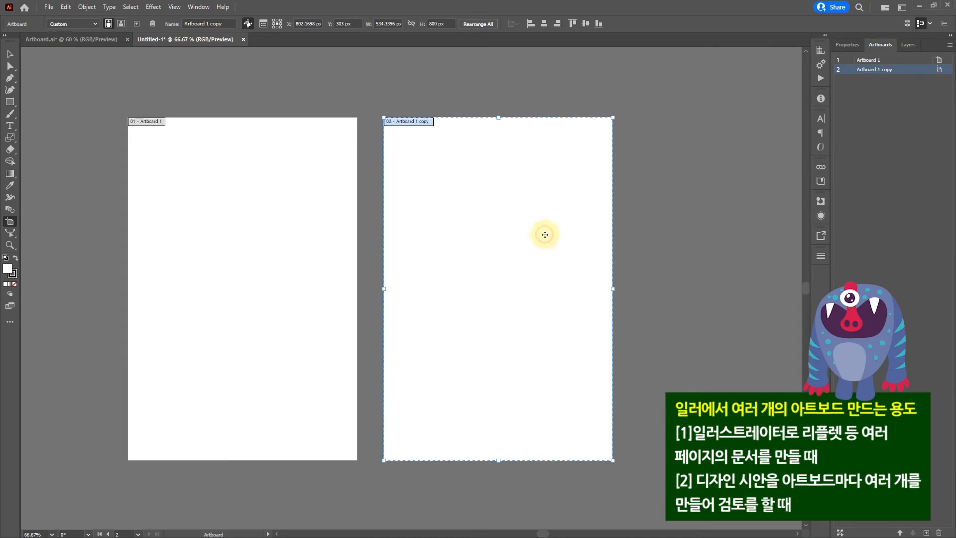
key(Delete)
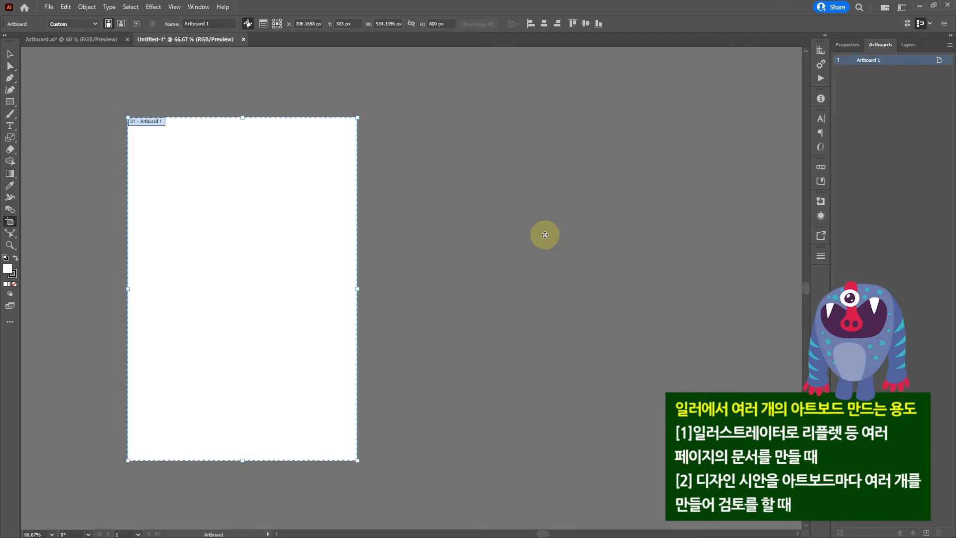
- Make two more side-by-side copies of the artboard, delete them again, and leave artboard editing
drag(220, 250, 712, 261)
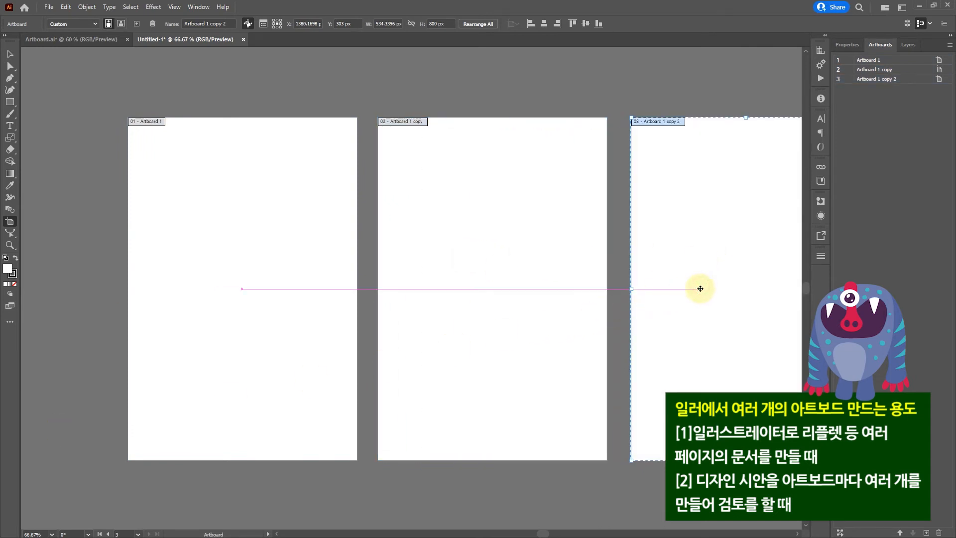
key(Delete)
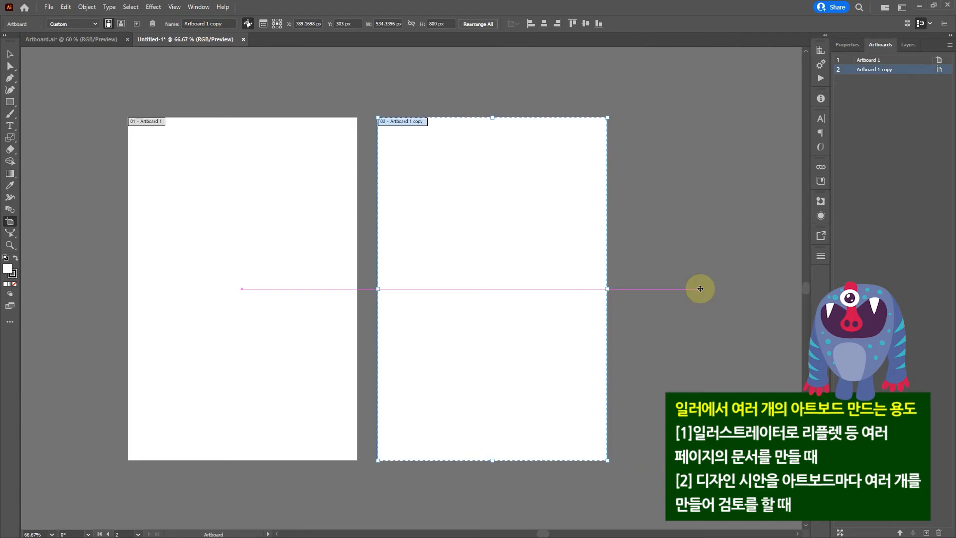
key(Delete)
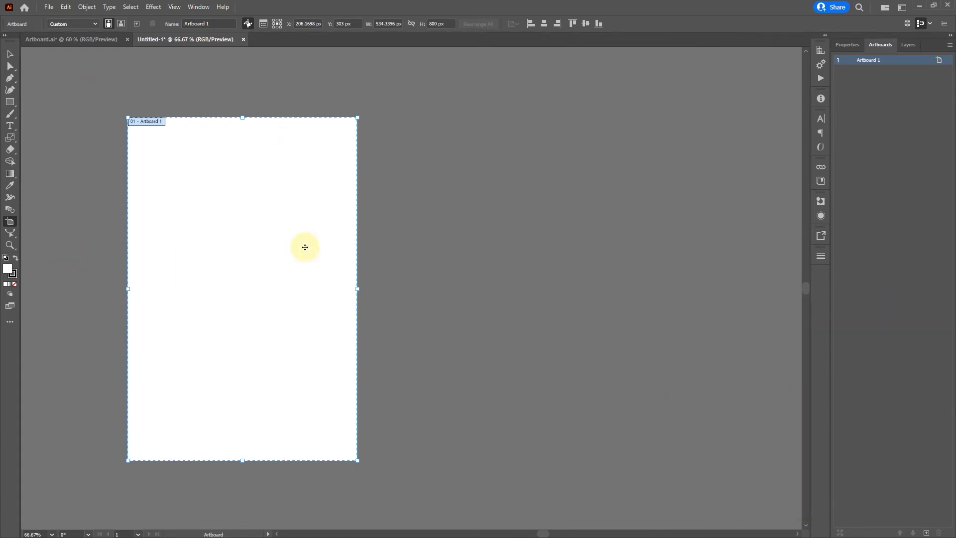
click(9, 56)
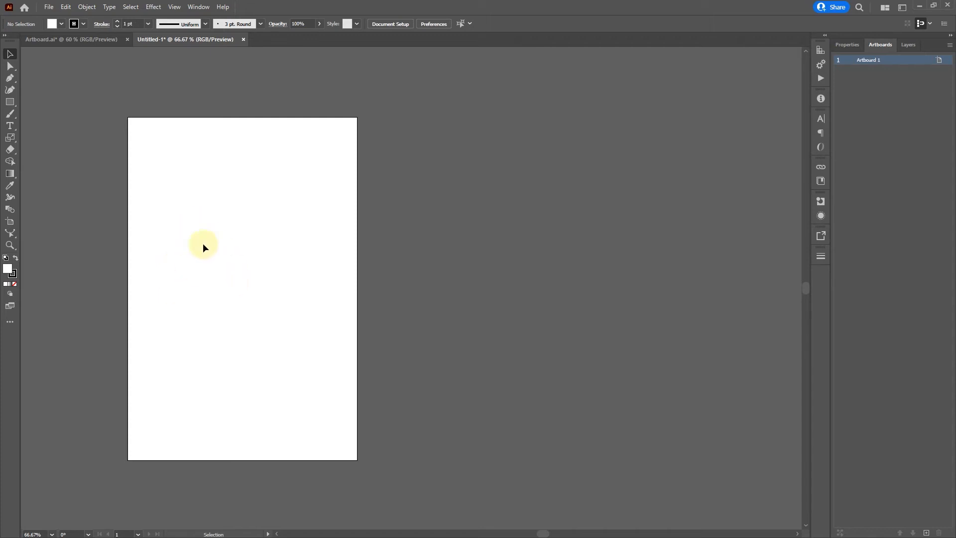
- Resize the artboard to 1920 px wide and 1080 px high, and leave artboard editing
click(14, 222)
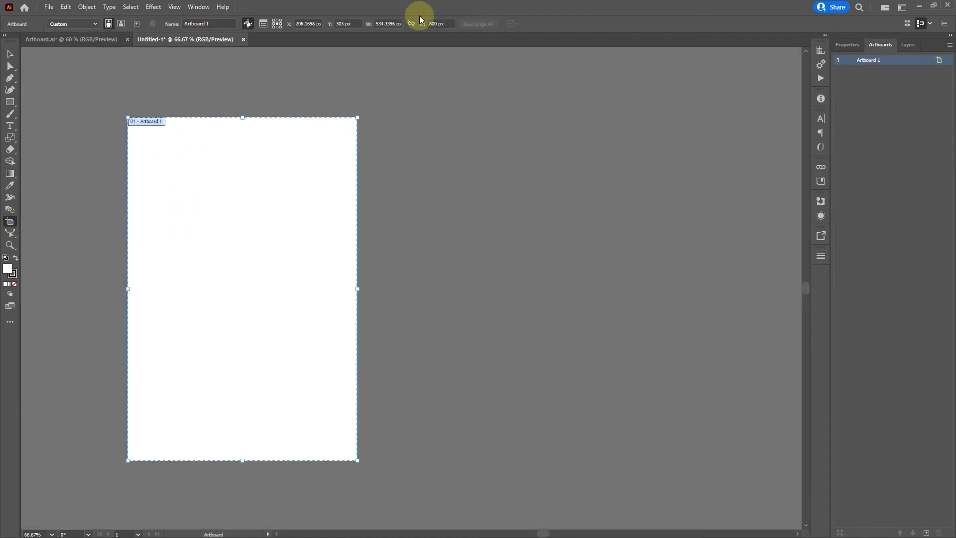
click(393, 25)
text(1920)
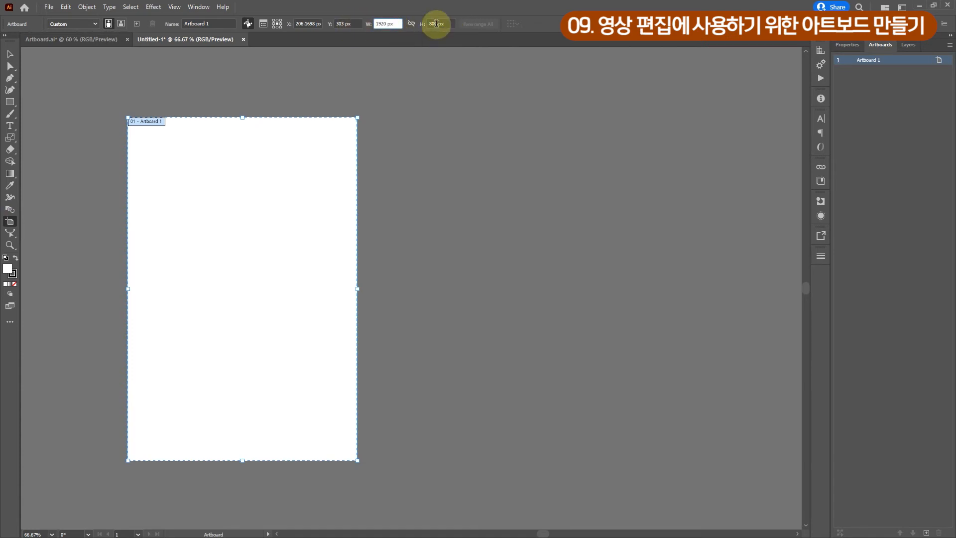
key(Tab)
text(10px)
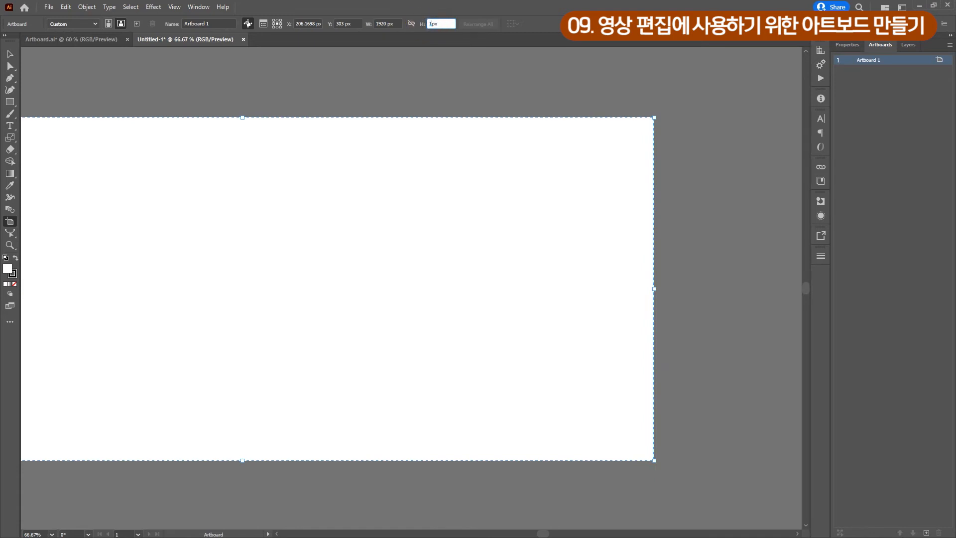
text(80)
key(Return)
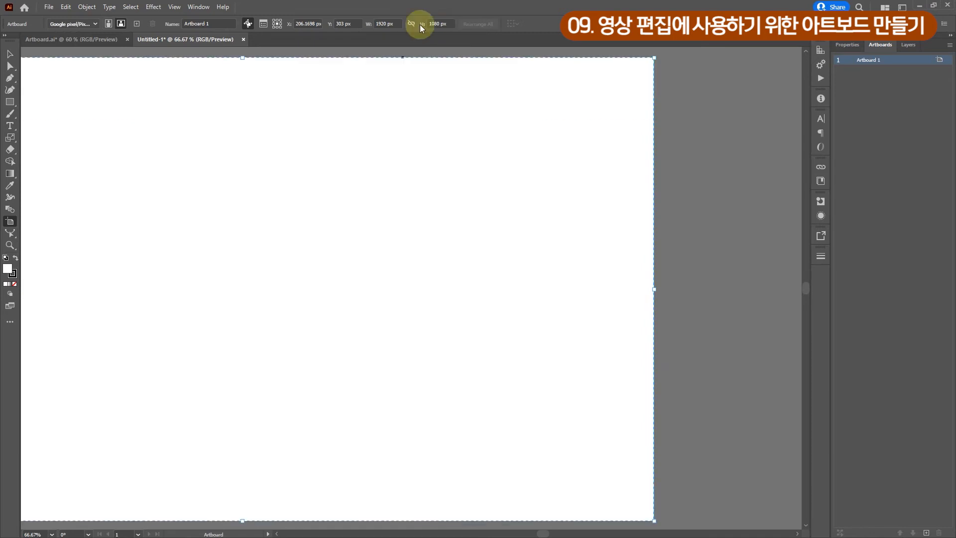
mouse_move(400, 4)
key(ctrl+0)
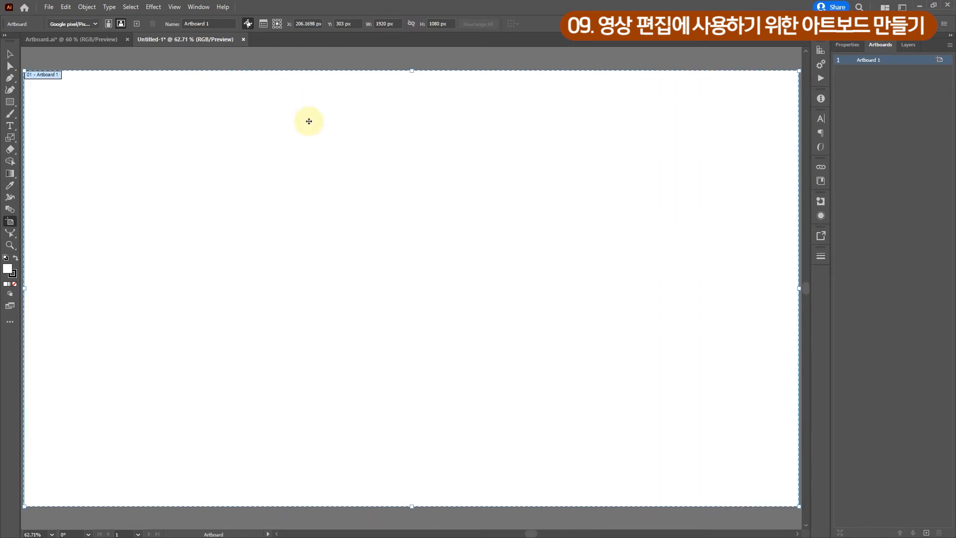
key(ctrl+minus)
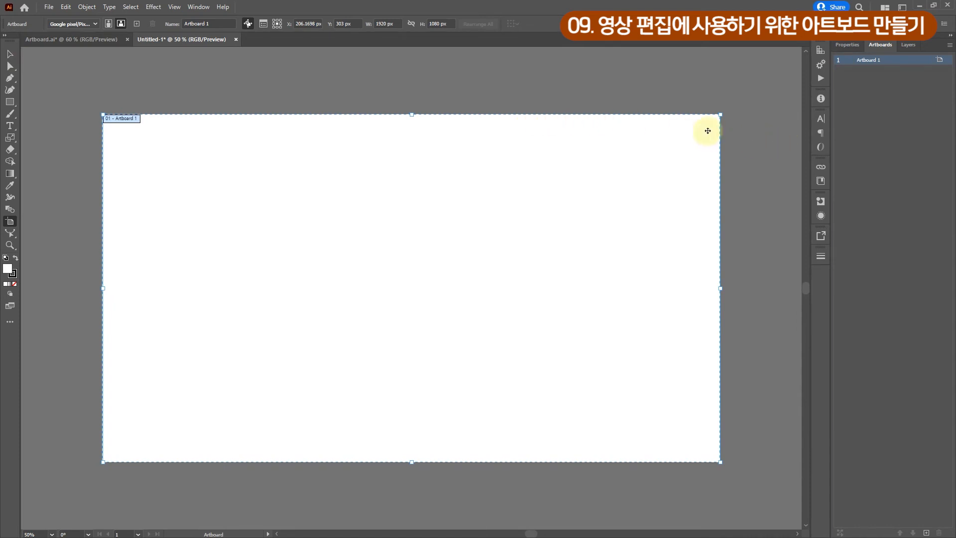
click(11, 54)
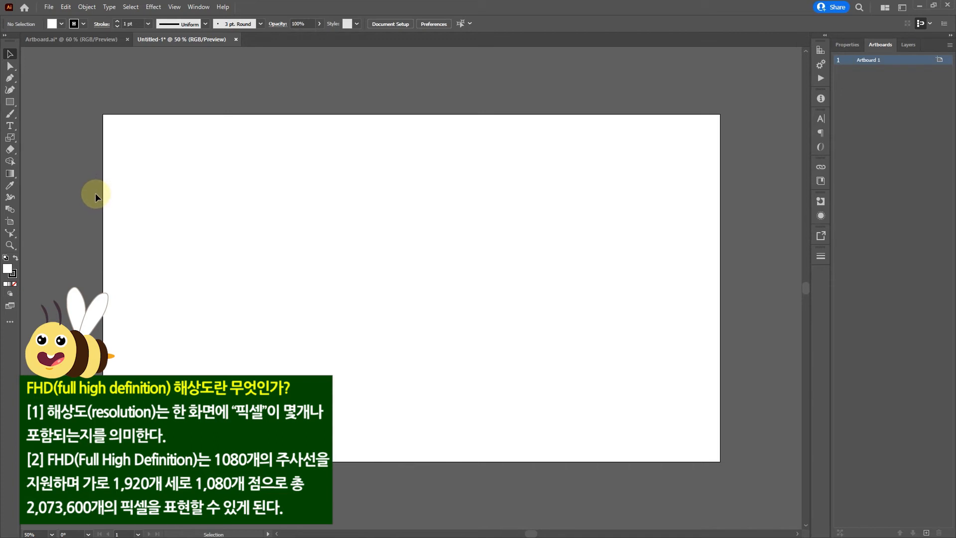
- Turn on the video safe areas, cross hairs and center mark for the artboard
double_click(10, 222)
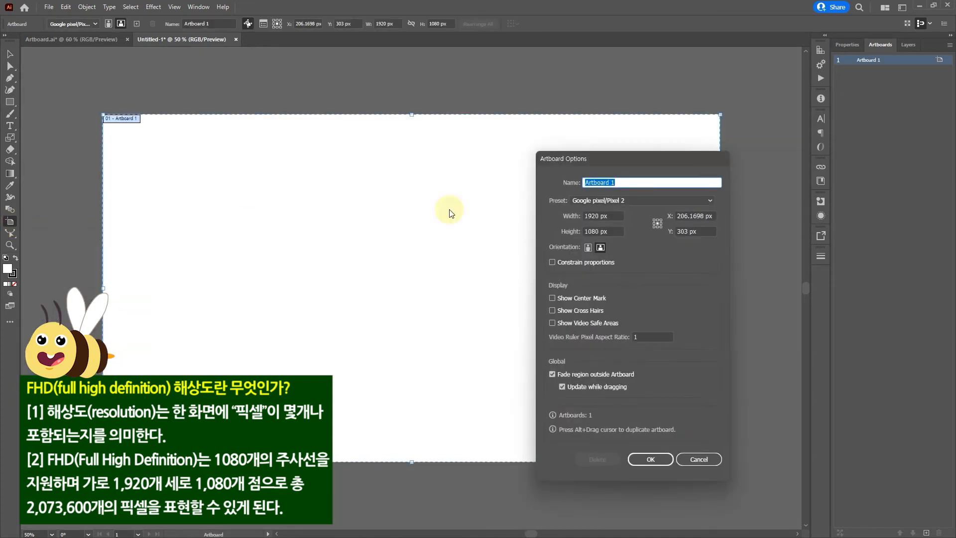
drag(614, 161, 654, 179)
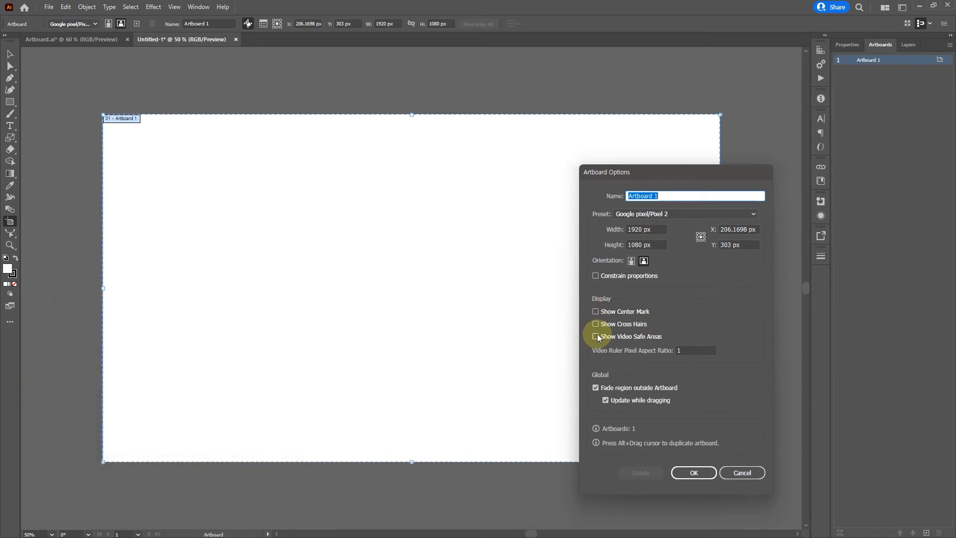
drag(671, 171, 748, 186)
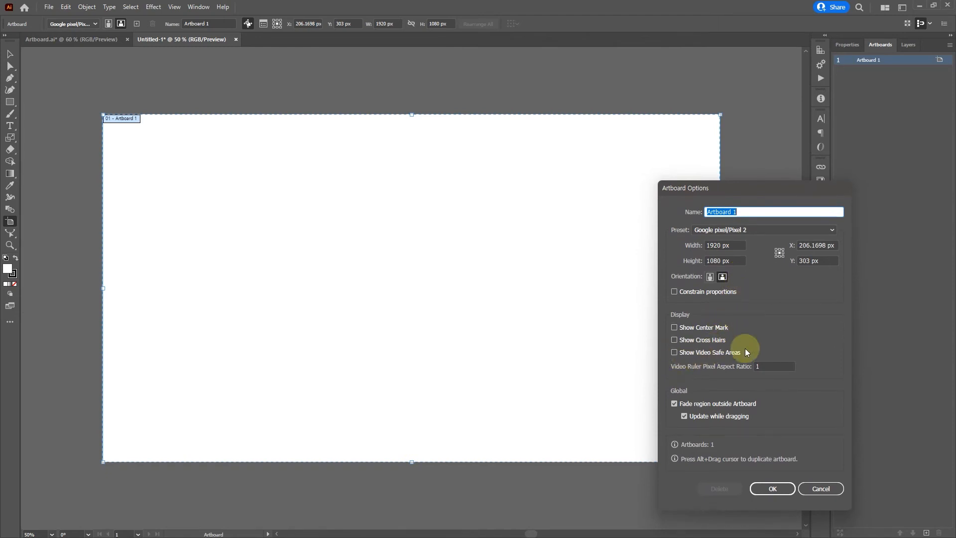
click(674, 353)
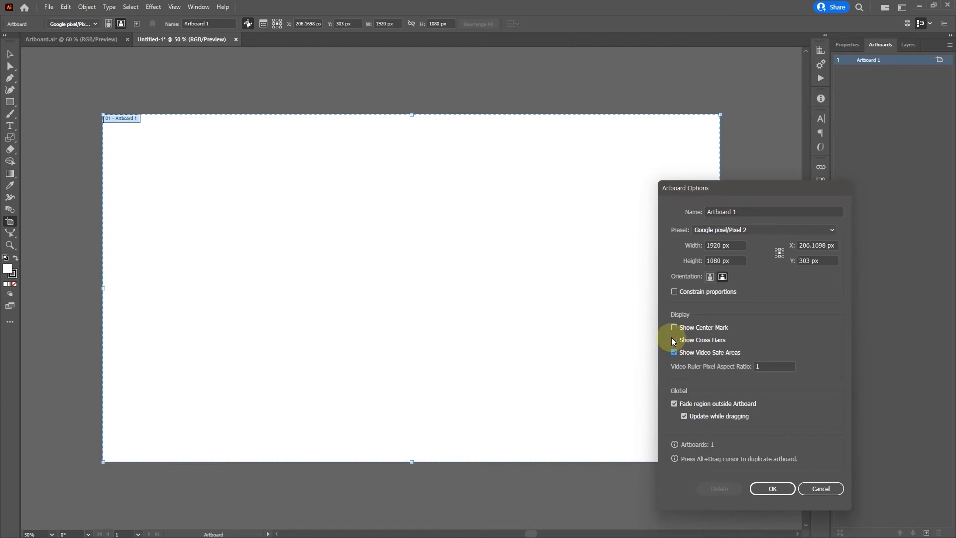
click(673, 340)
click(675, 327)
click(783, 488)
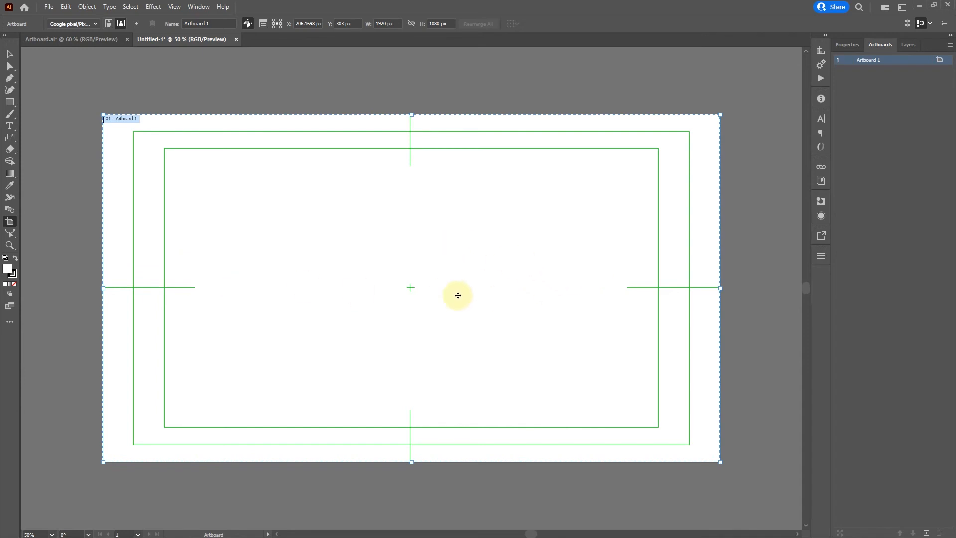
scroll(422, 273, up, 1)
scroll(384, 284, down, 1)
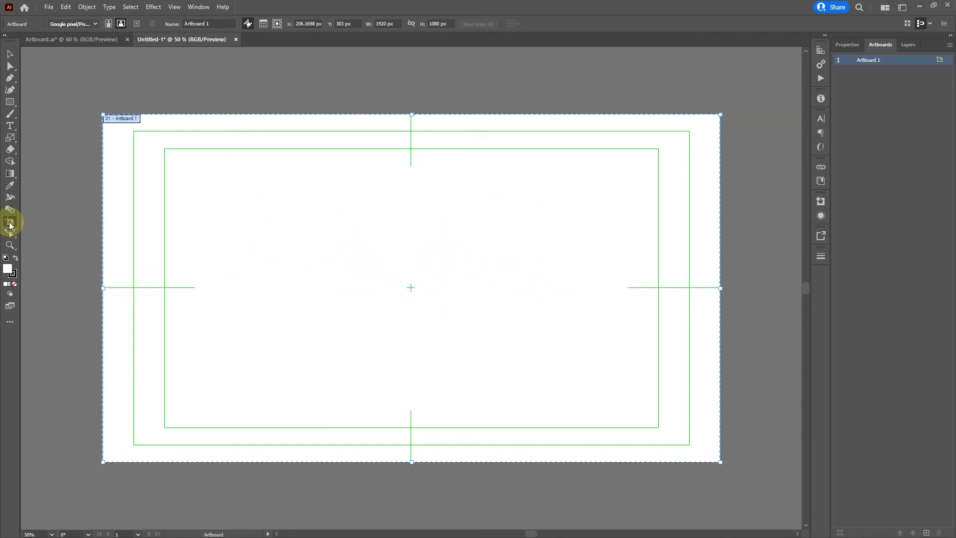
- Turn off the artboard's center mark, cross hairs and video safe areas
double_click(10, 222)
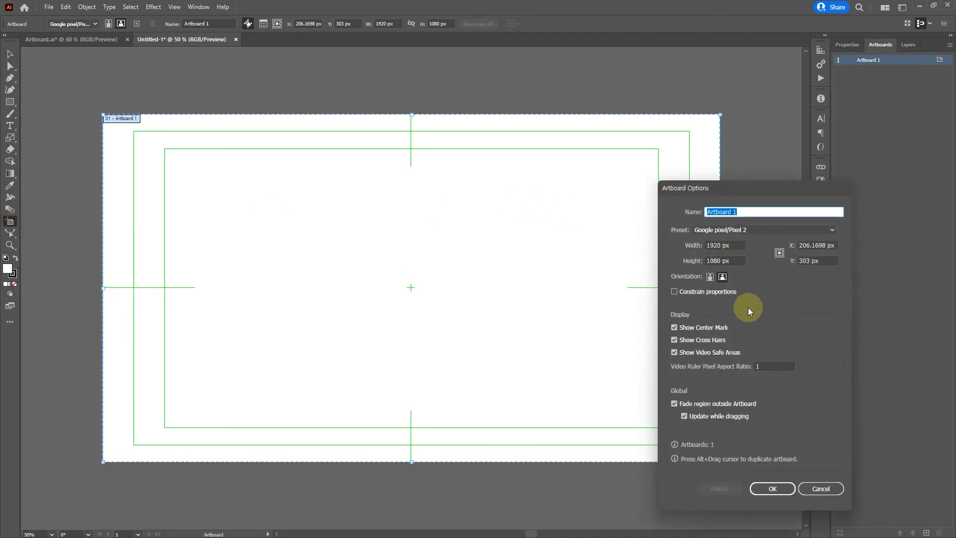
click(692, 330)
click(689, 341)
click(686, 353)
click(778, 492)
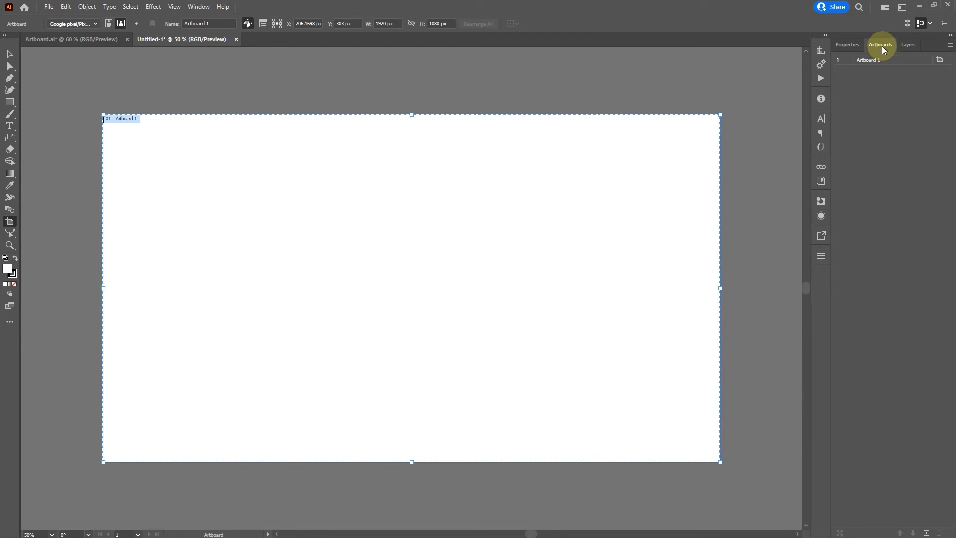
- Add four new artboards of the same 1920 × 1080 px size to the document
click(198, 7)
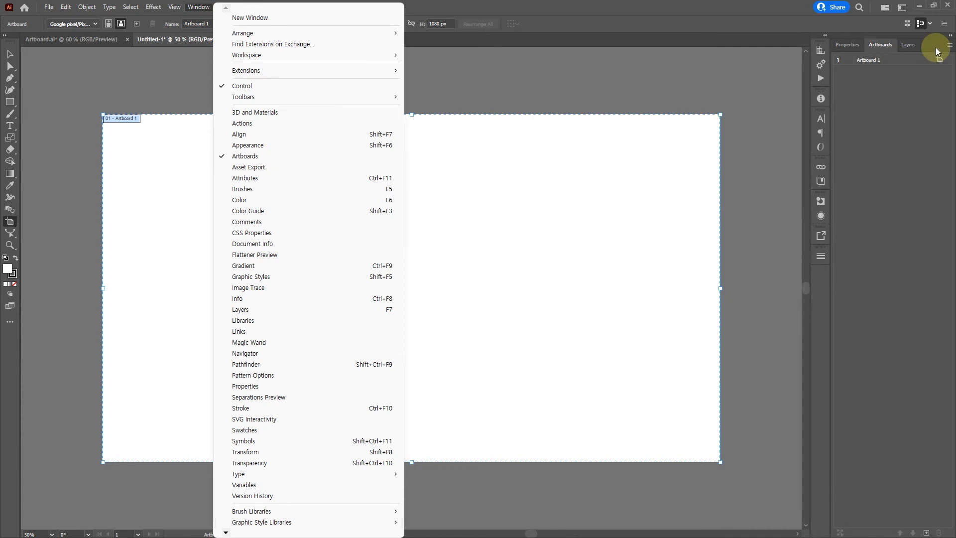
click(888, 44)
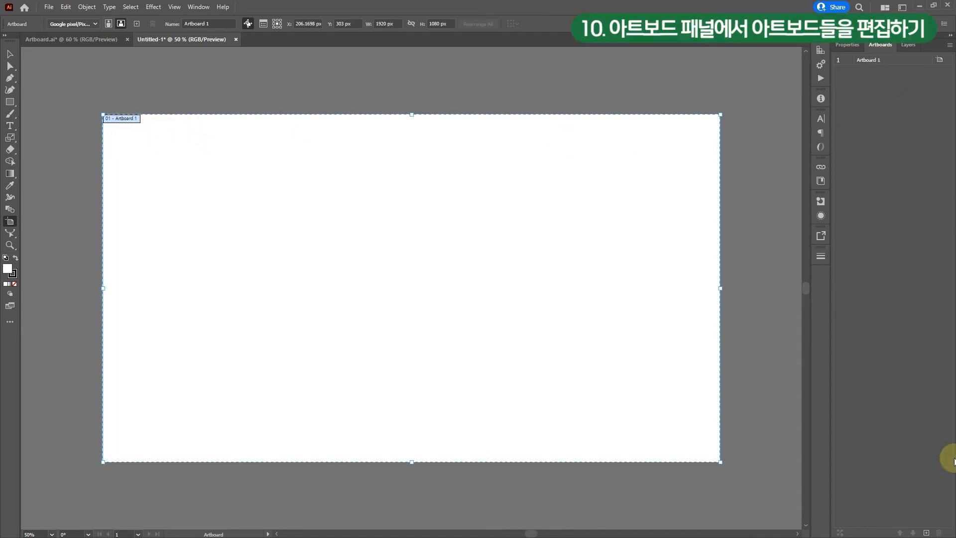
click(926, 533)
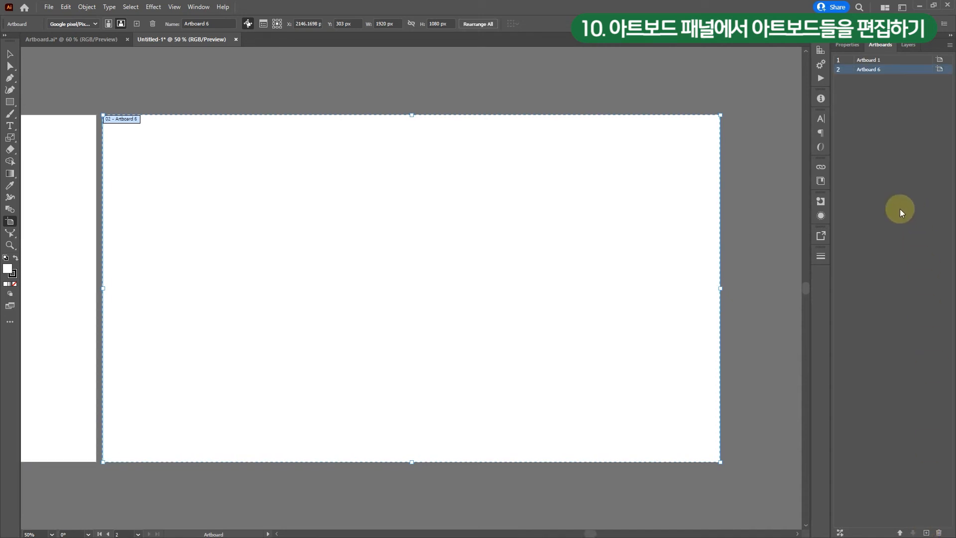
click(926, 532)
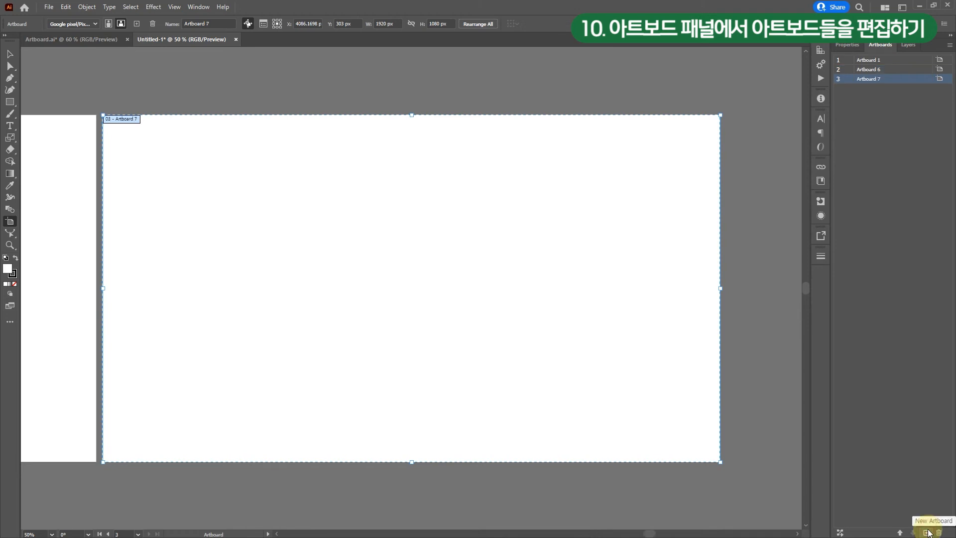
click(926, 532)
click(926, 532)
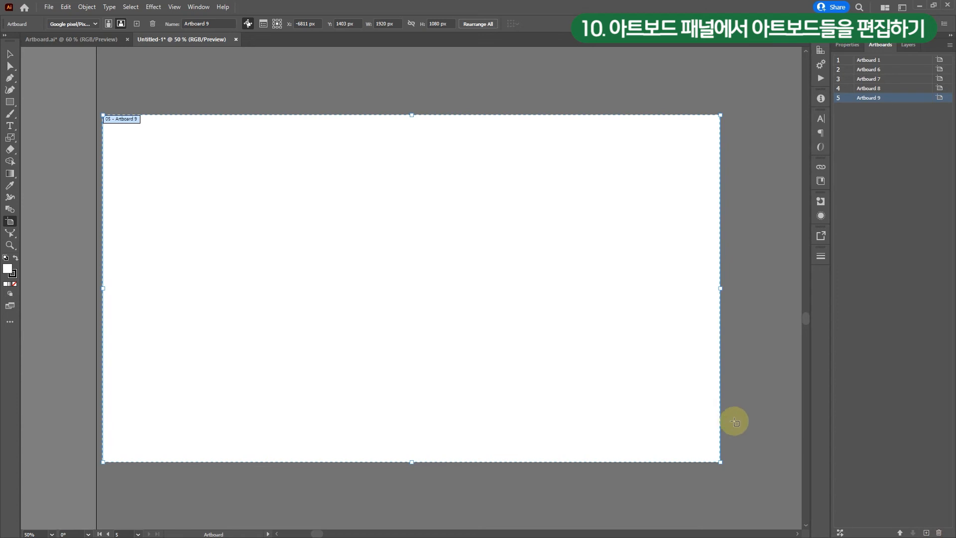
- Move the fifth artboard directly below Artboard 1, to about X 207 px, Y 1459 px
key(ctrl+minus)
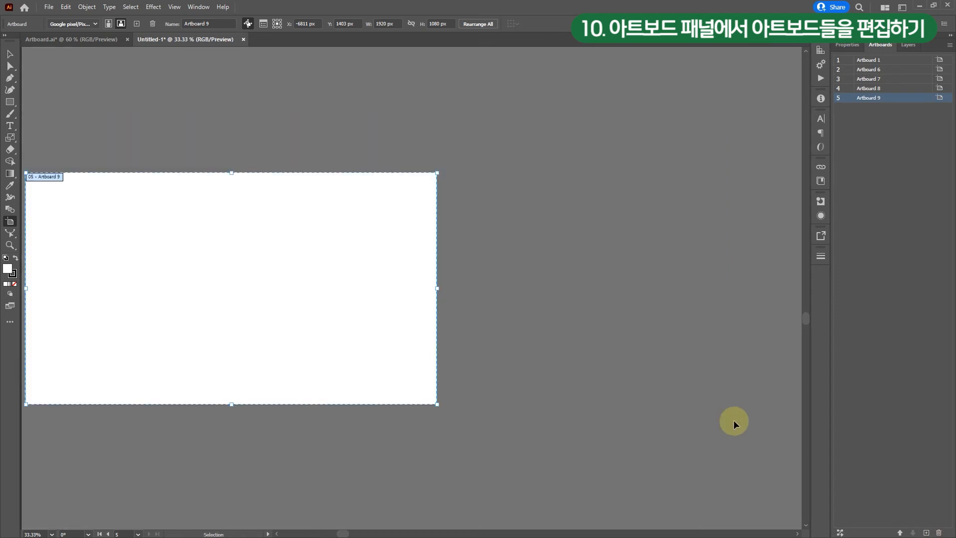
key(ctrl+minus)
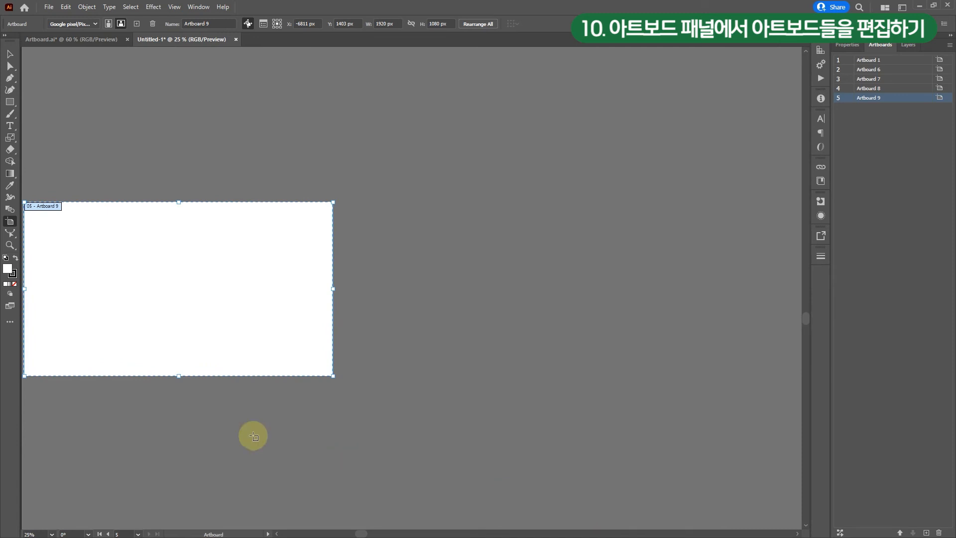
key(ctrl+minus)
key(ctrl+minus)
key(ctrl+minus)
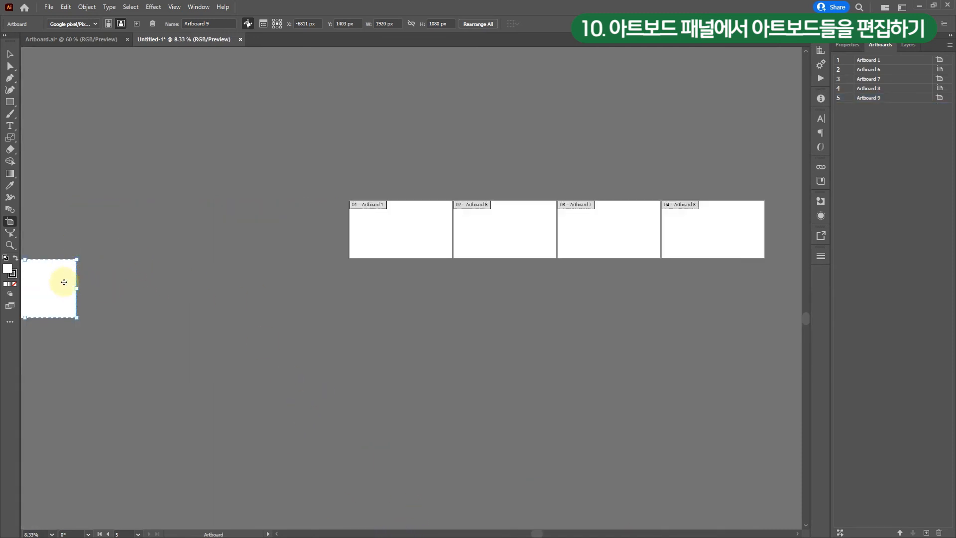
drag(53, 282, 431, 282)
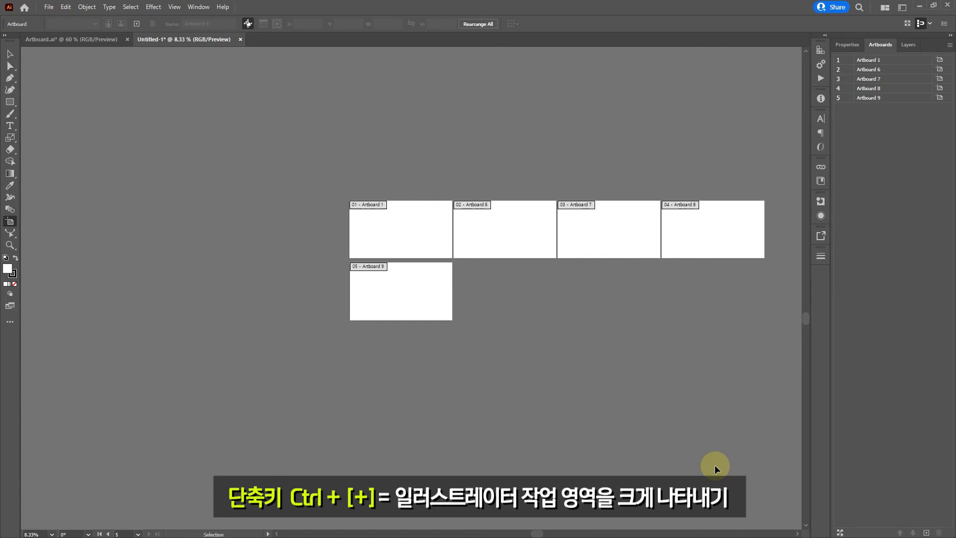
- Move Artboard 9 to third place in the artboard order, between Artboard 6 and Artboard 7
key(ctrl+plus)
key(ctrl+plus)
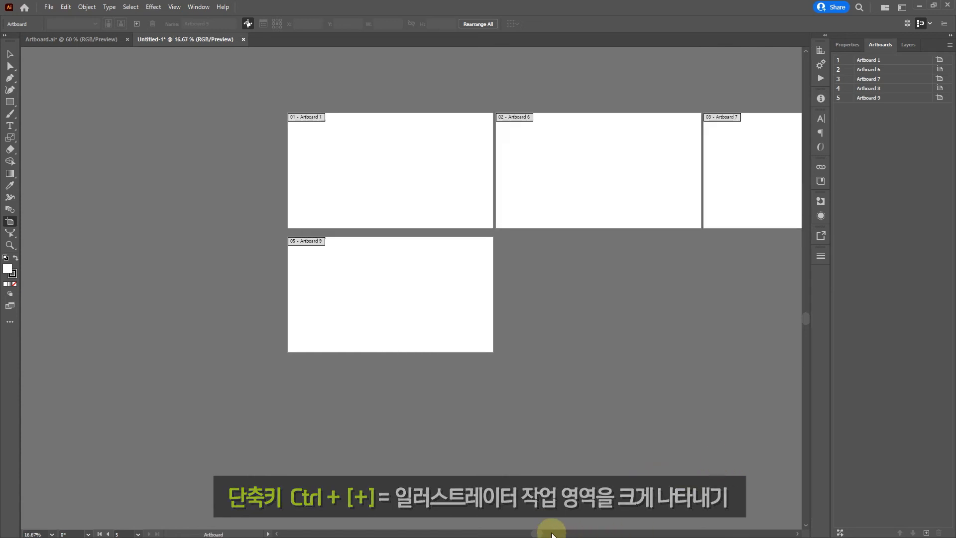
drag(539, 532, 597, 533)
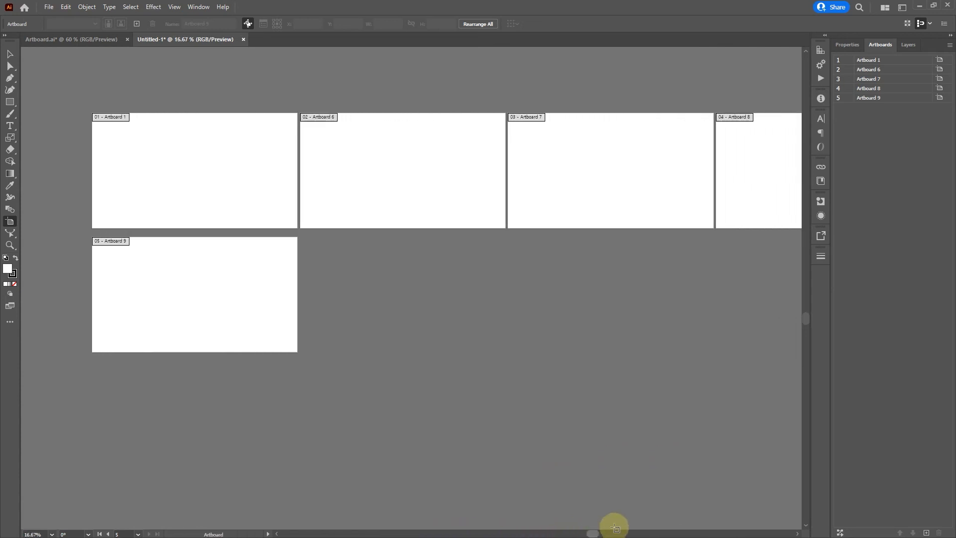
click(897, 99)
double_click(897, 99)
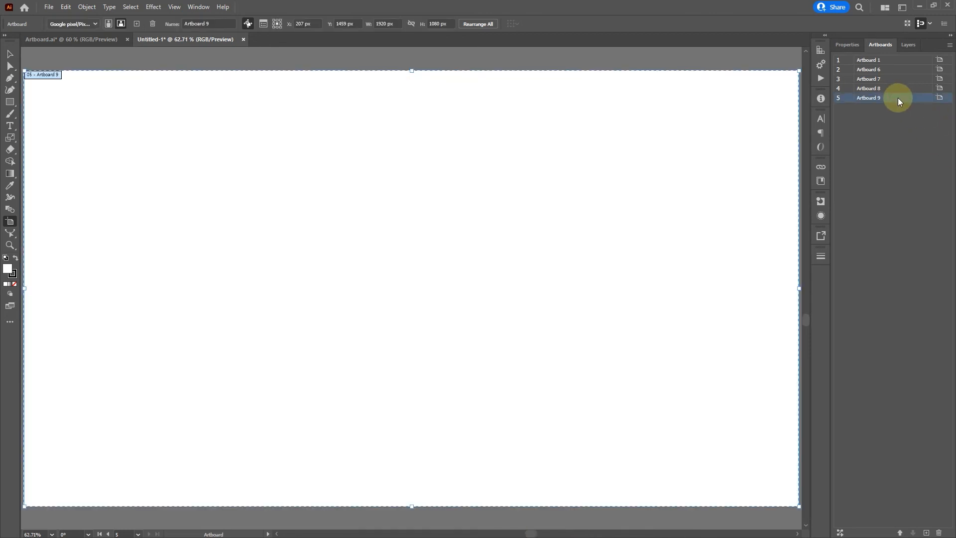
drag(895, 101, 900, 78)
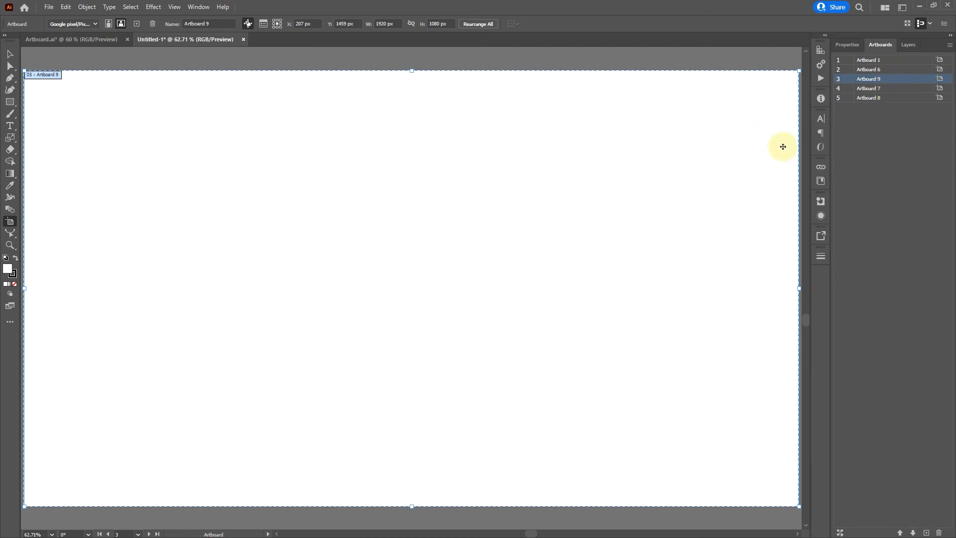
- Move Artboard 9 two places down in the artboard order and two places back up
key(ctrl+minus)
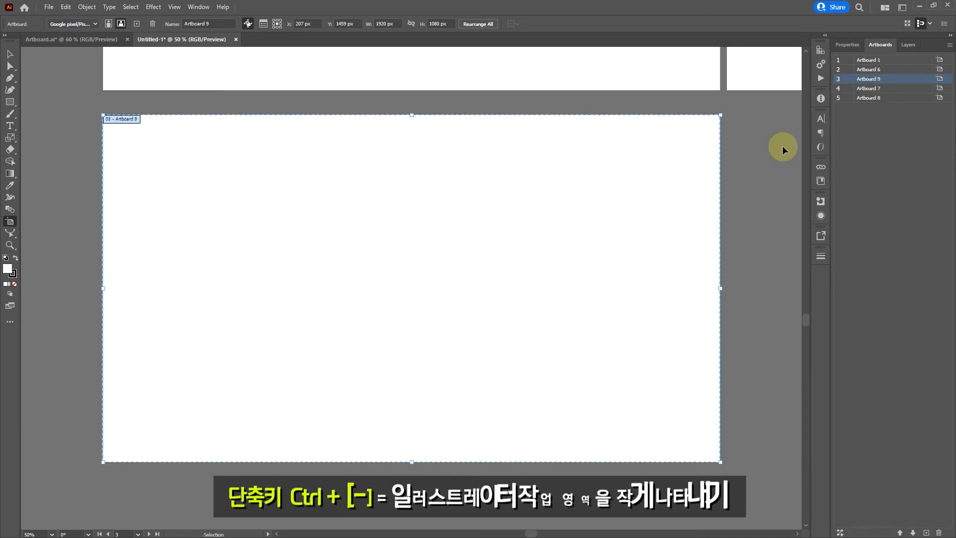
key(ctrl+minus)
key(ctrl+minus)
key(ctrl+minus)
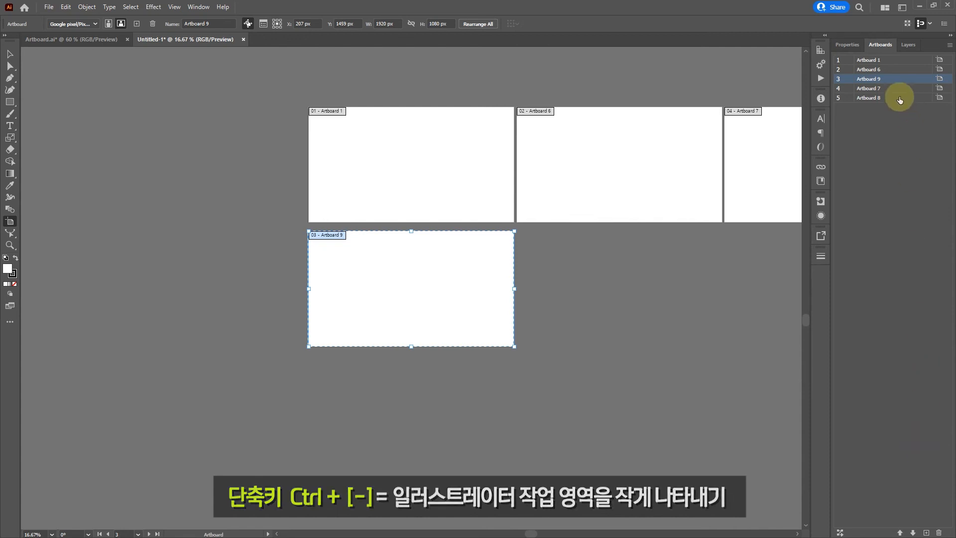
click(913, 532)
click(913, 532)
click(900, 533)
click(900, 532)
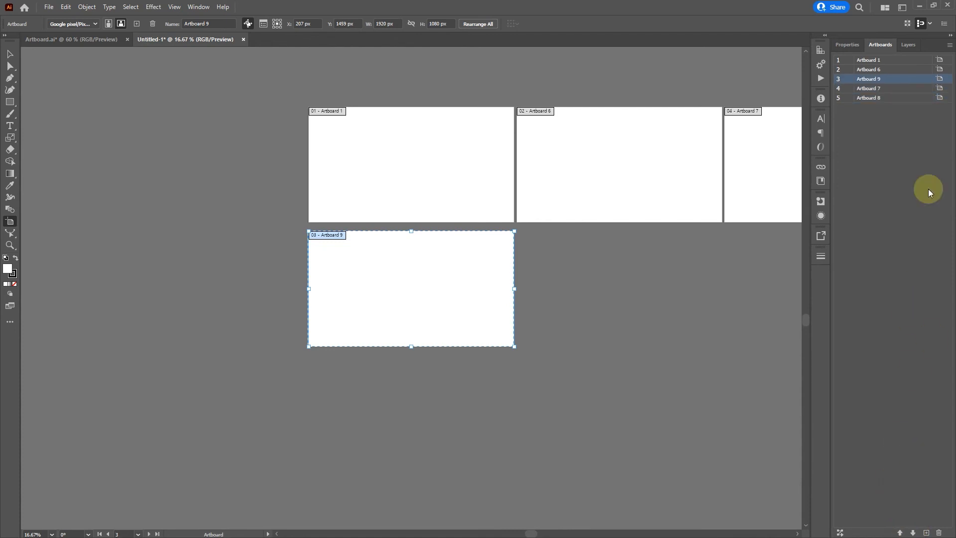
- Reorder the artboard list by moving Artboard 7 below Artboard 1, and Artboard 1 to third place below Artboard 6
click(878, 90)
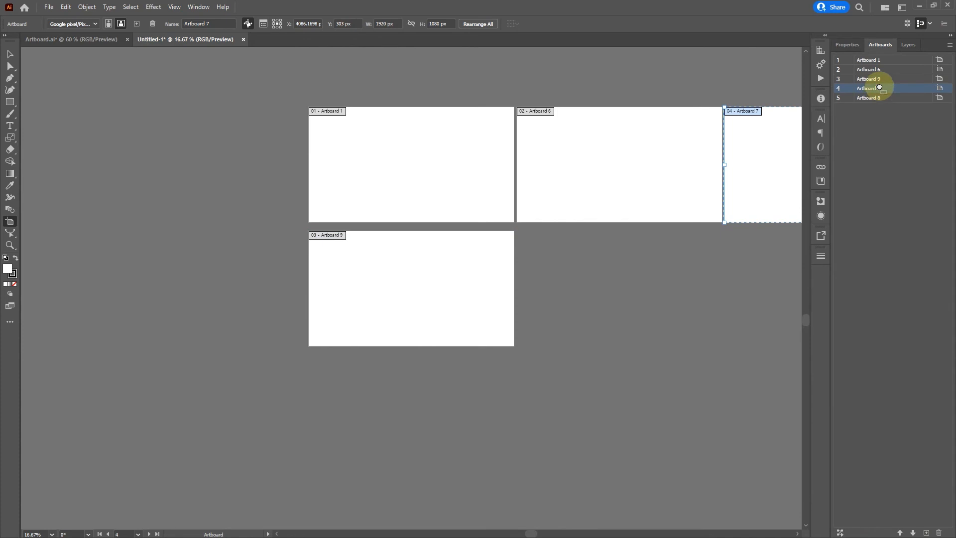
drag(879, 87, 878, 64)
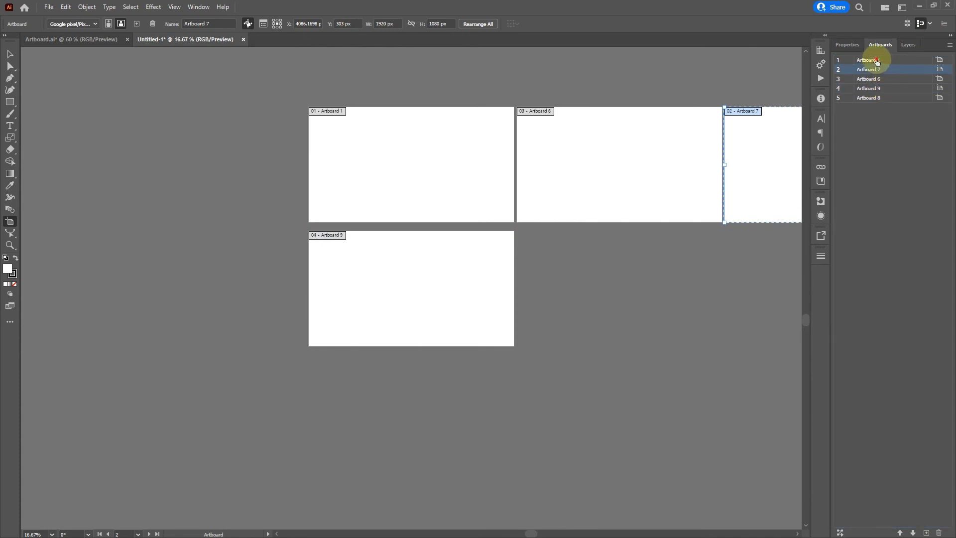
click(877, 62)
drag(880, 83, 882, 81)
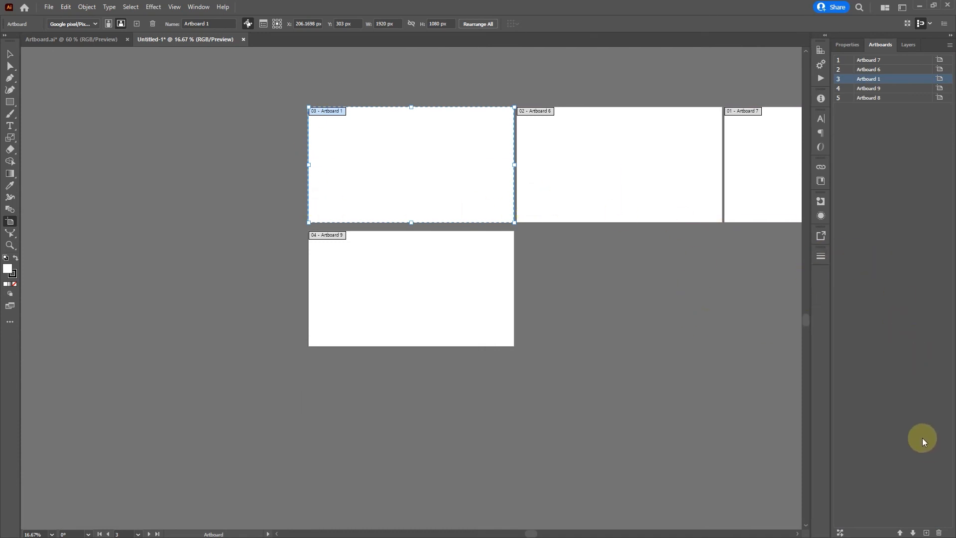
- Delete Artboard 9 from the document
click(903, 99)
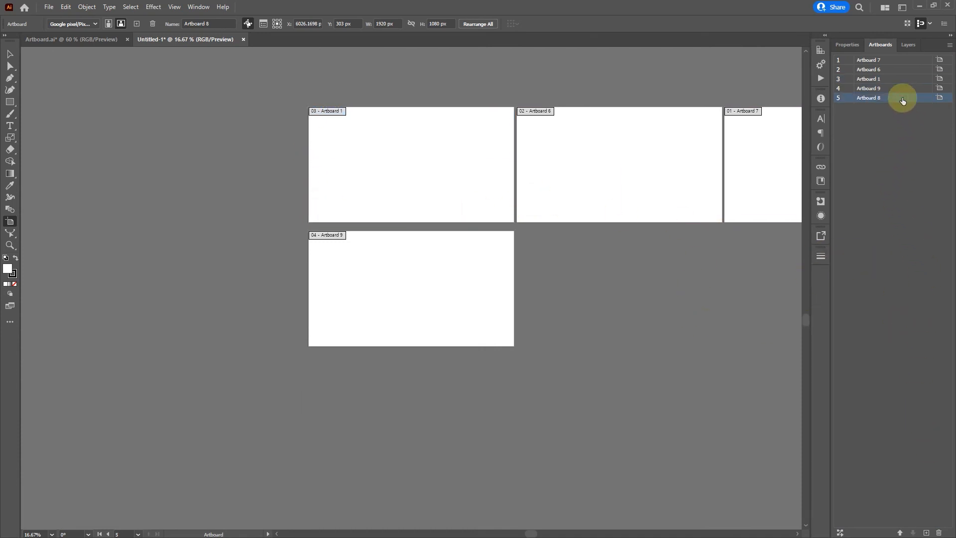
click(891, 88)
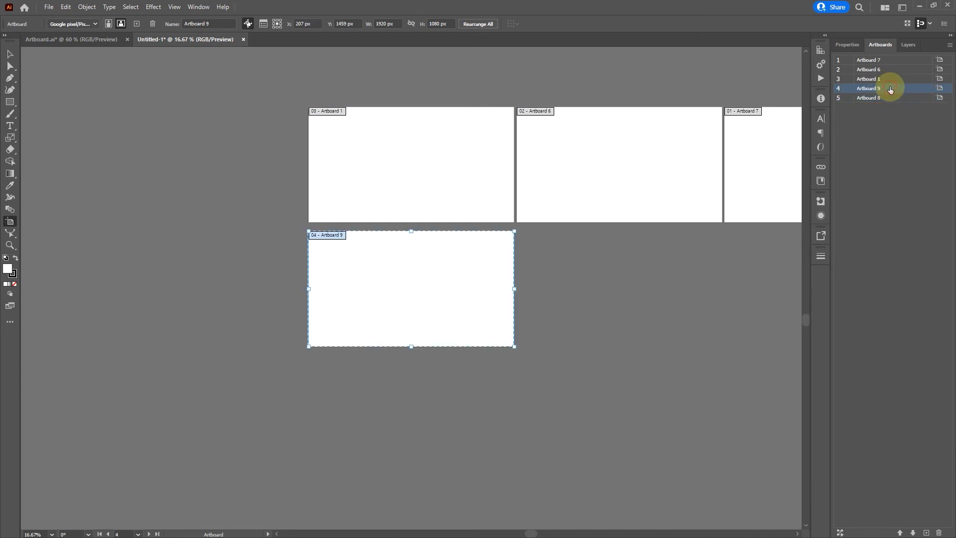
click(940, 532)
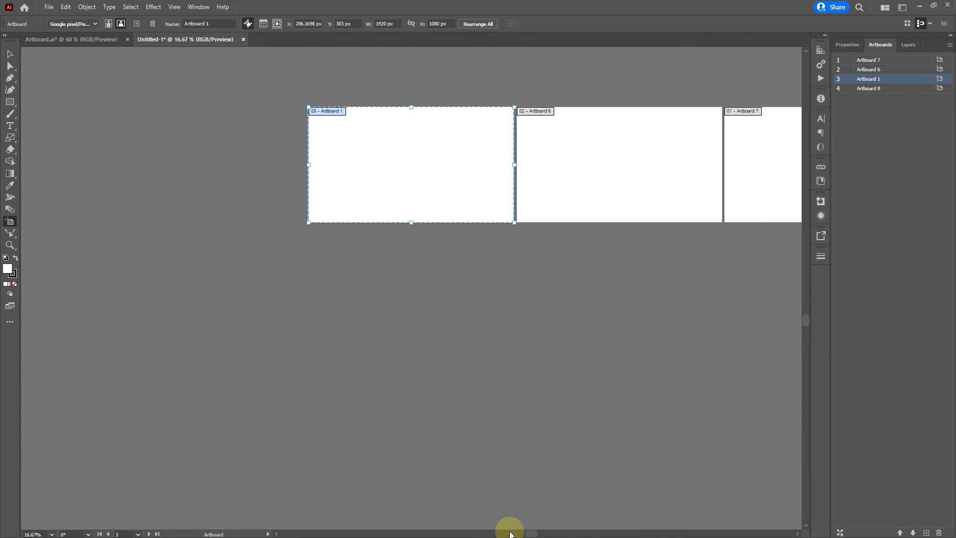
- Arrange a two-by-two grid by moving Artboard 7 directly below Artboard 1 and Artboard 8 below Artboard 6, both at about Y 1439 px
drag(533, 533, 605, 524)
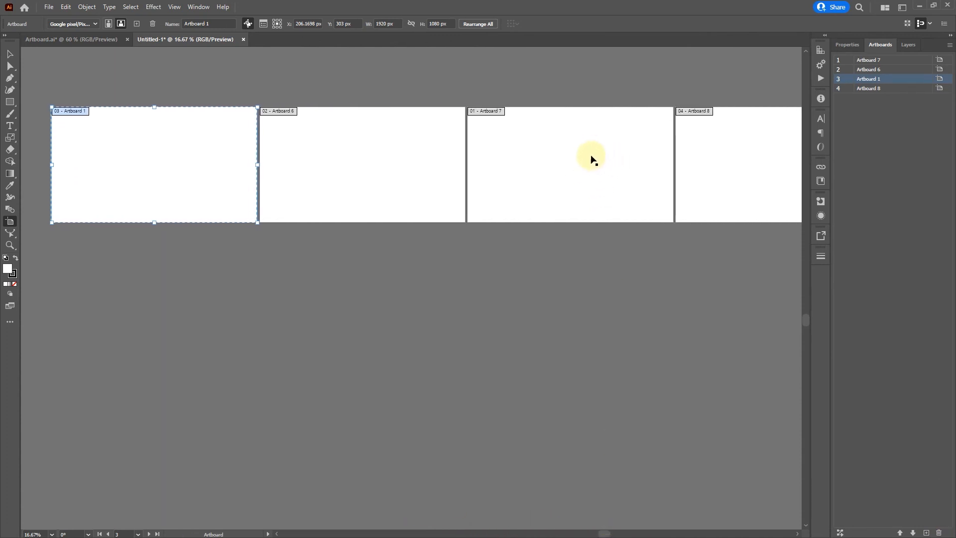
drag(572, 168, 170, 290)
drag(725, 162, 314, 283)
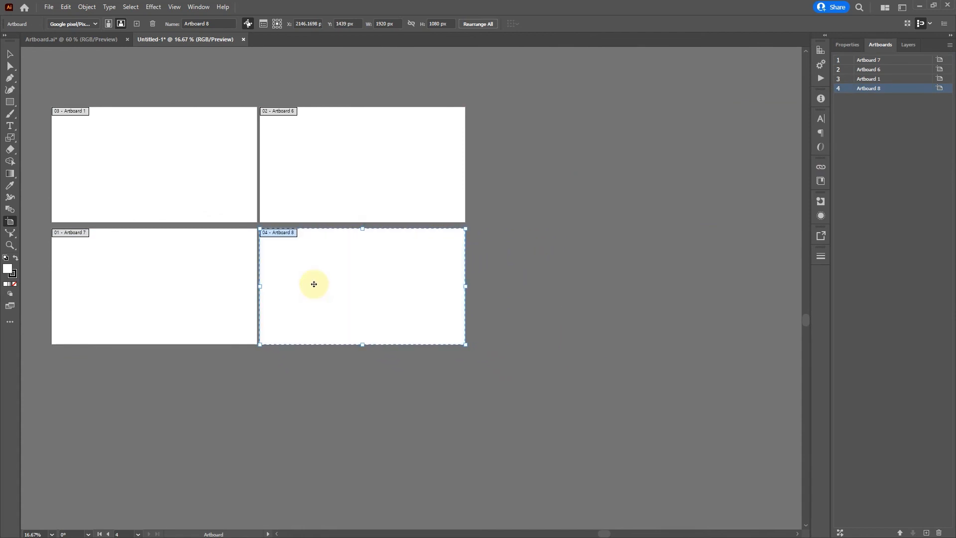
click(635, 352)
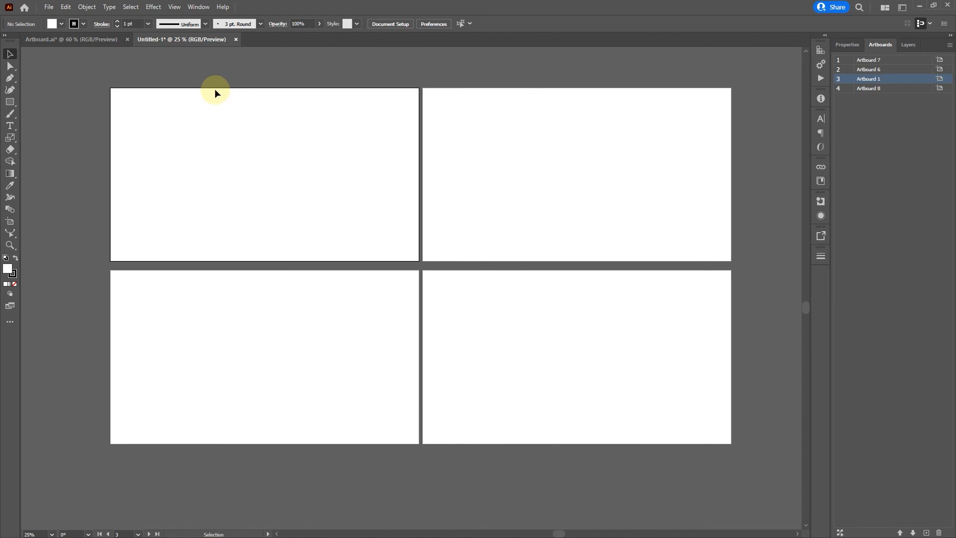
- Place the linked image ad07.jpg on Artboard 1 at the full artboard height, about 720 by 1080 px
click(49, 7)
click(133, 188)
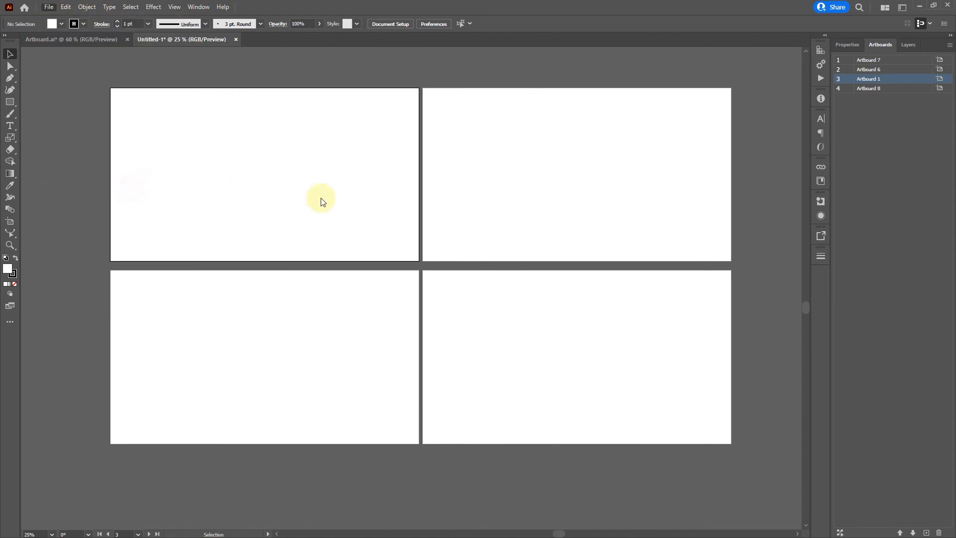
click(279, 169)
click(723, 444)
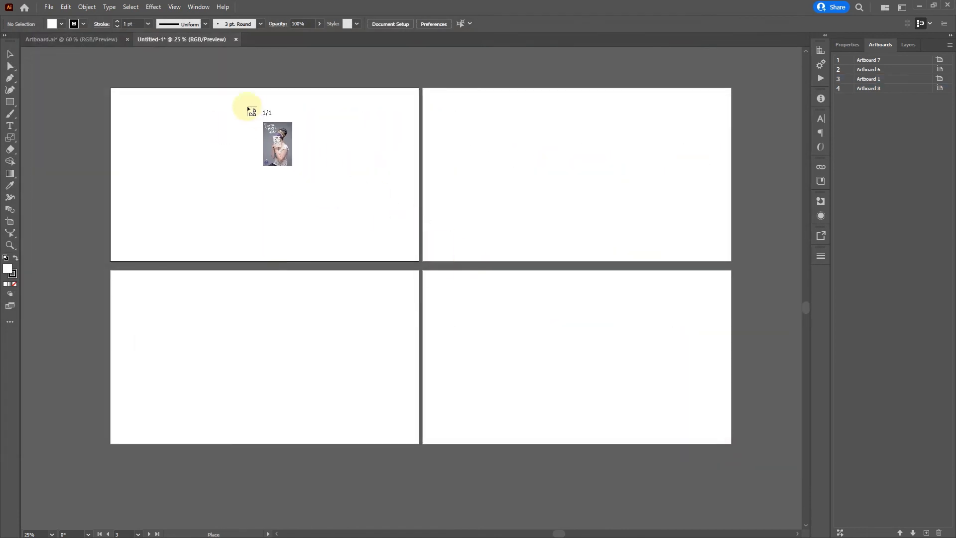
drag(189, 88, 335, 260)
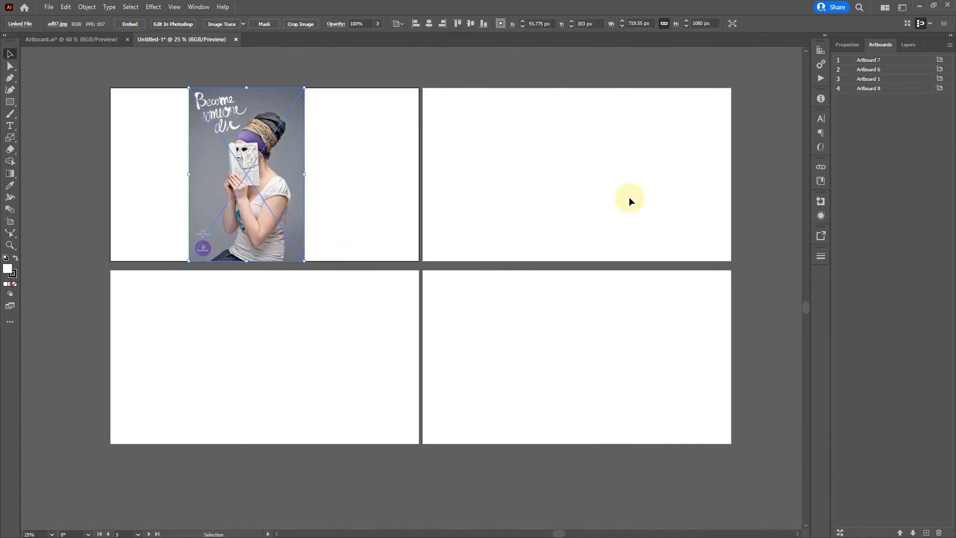
- Place the linked bigstock_Woman_Hands_Are_Typing PNG image on Artboard 6 at full artboard height and shift it toward the artboard's middle
click(50, 8)
click(135, 187)
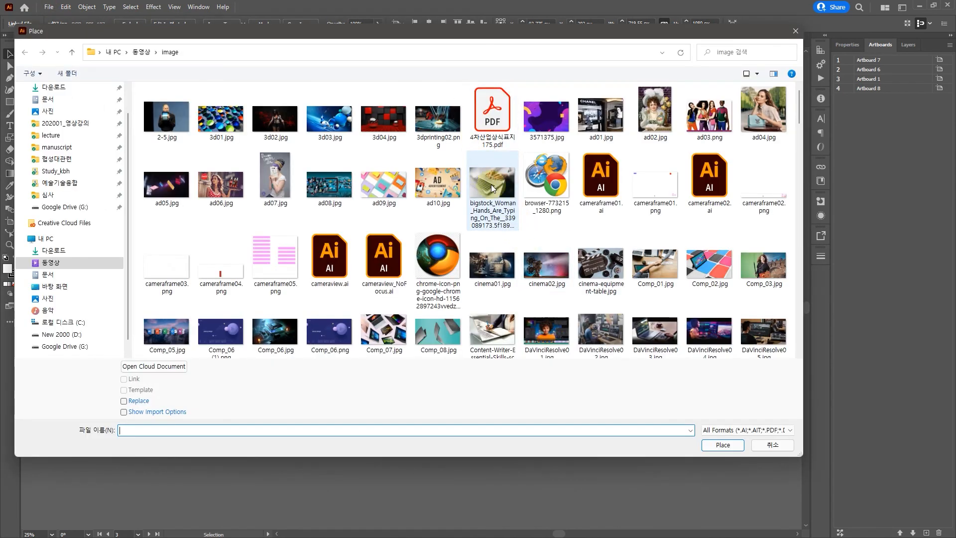
click(507, 188)
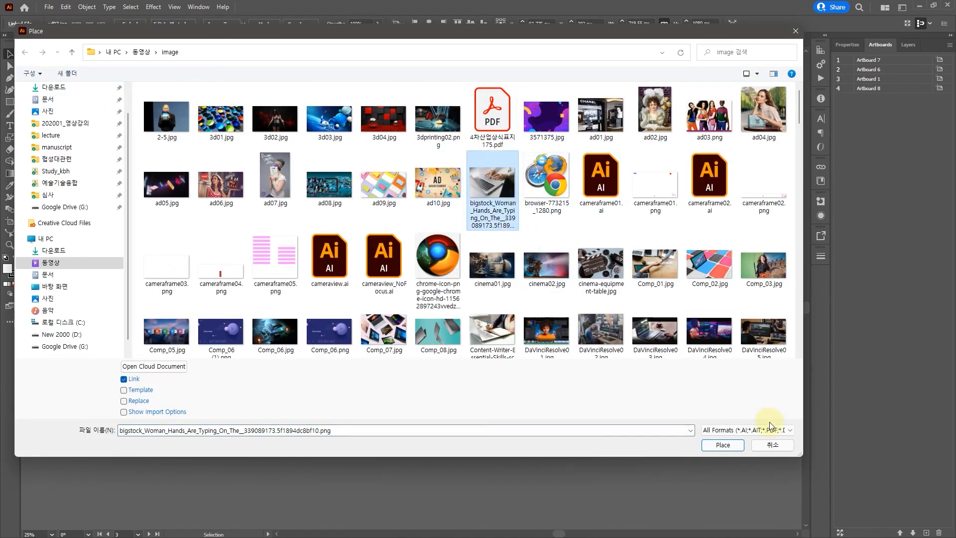
click(723, 444)
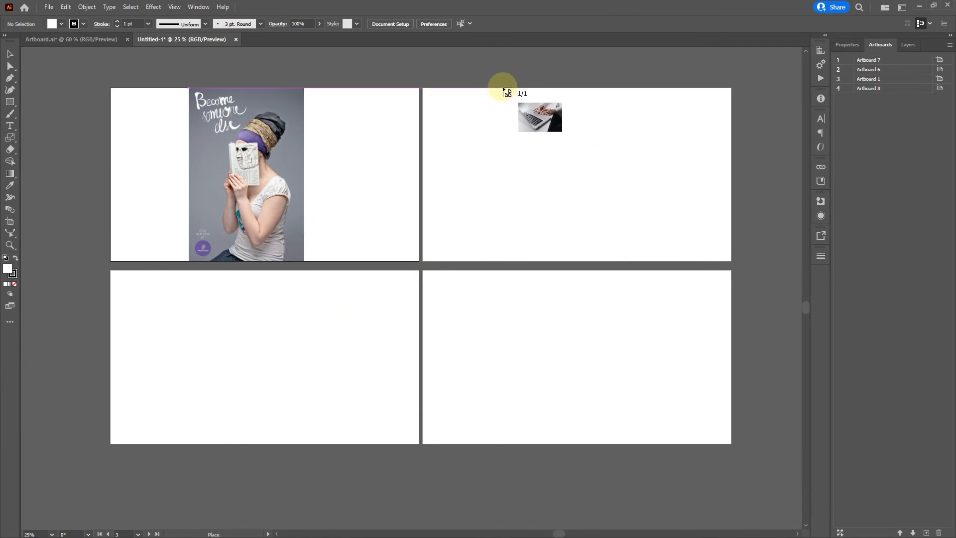
drag(494, 88, 752, 309)
drag(588, 132, 538, 130)
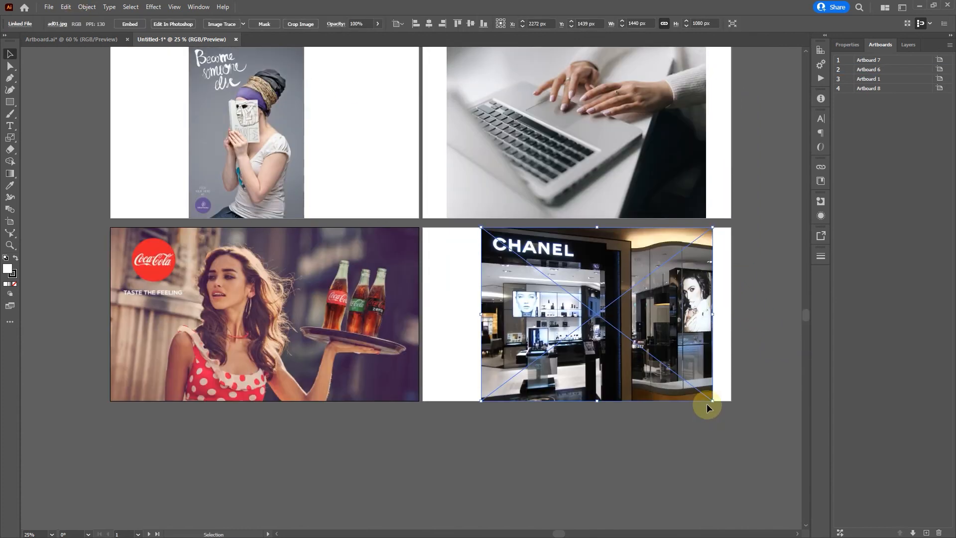
scroll(706, 402, up, 3)
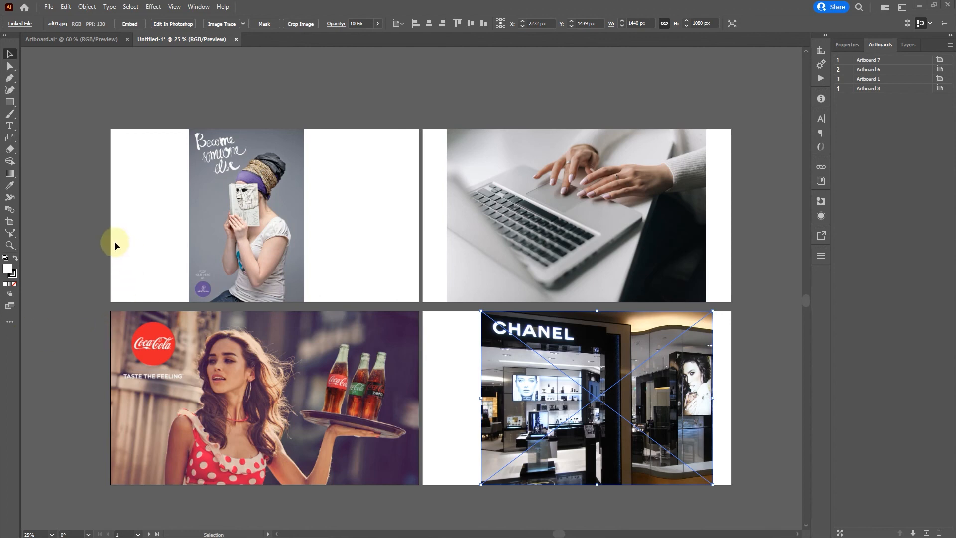
- Review the Artboard Options of Artboard 7 and accept them
double_click(10, 223)
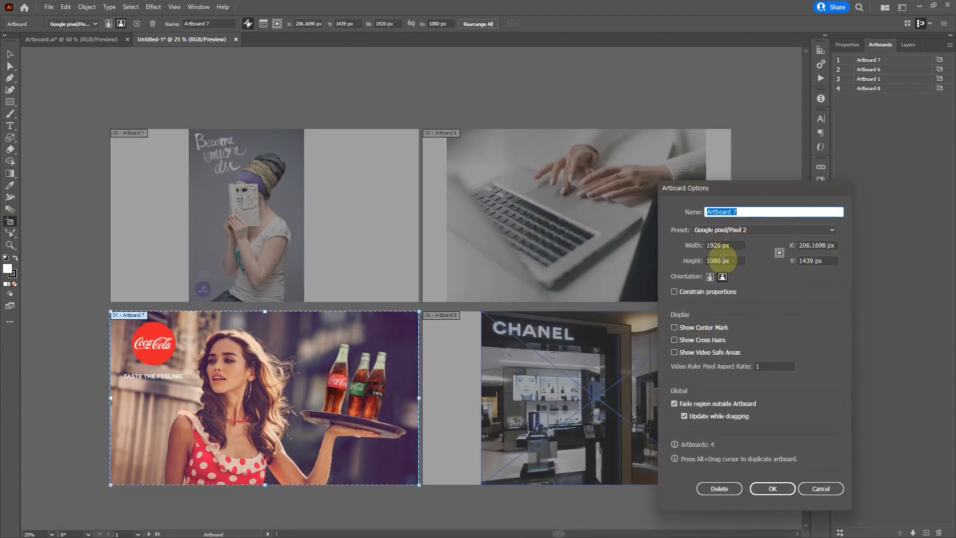
click(780, 490)
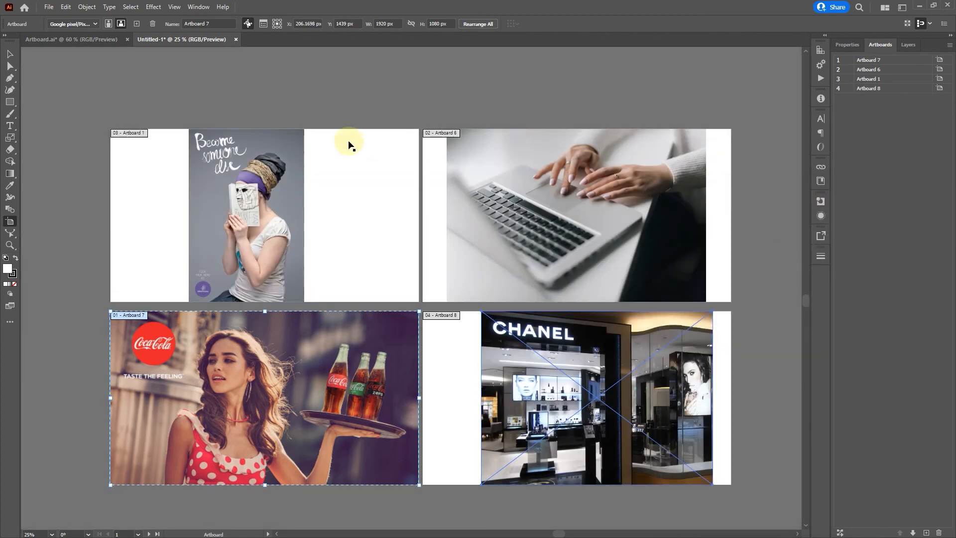